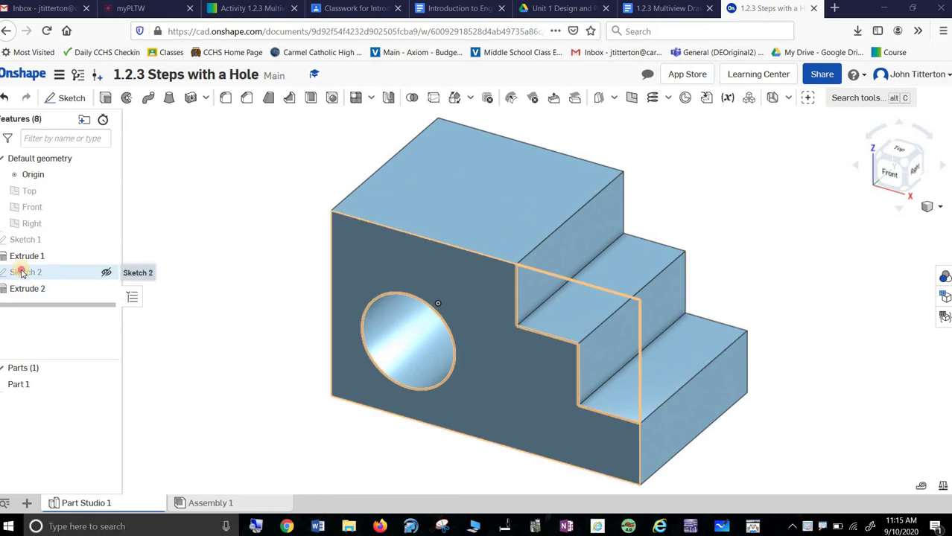
Step: Open Sketch 2 to review the dimensions of the circle and step profile, and close it without changes
double_click(21, 273)
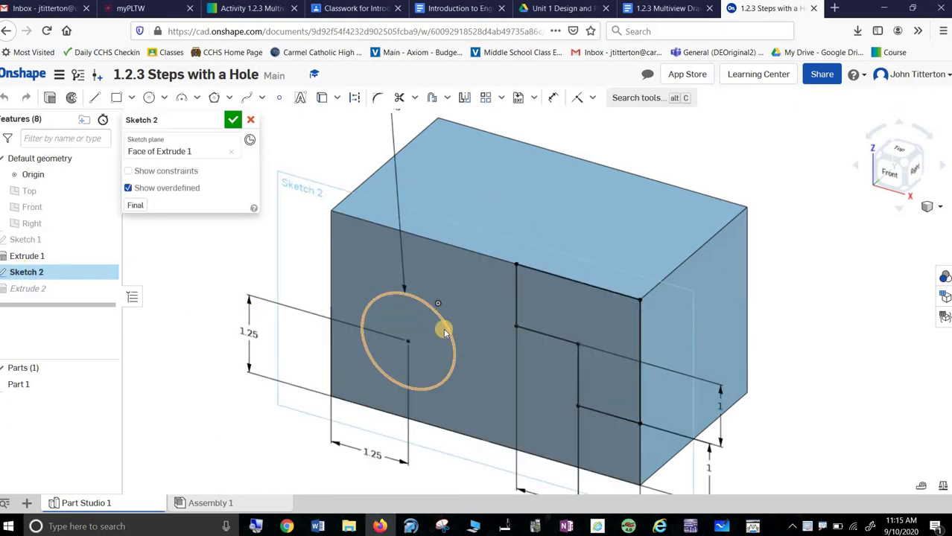
middle_click_drag(471, 335, 485, 284)
scroll(484, 284, "down", 1)
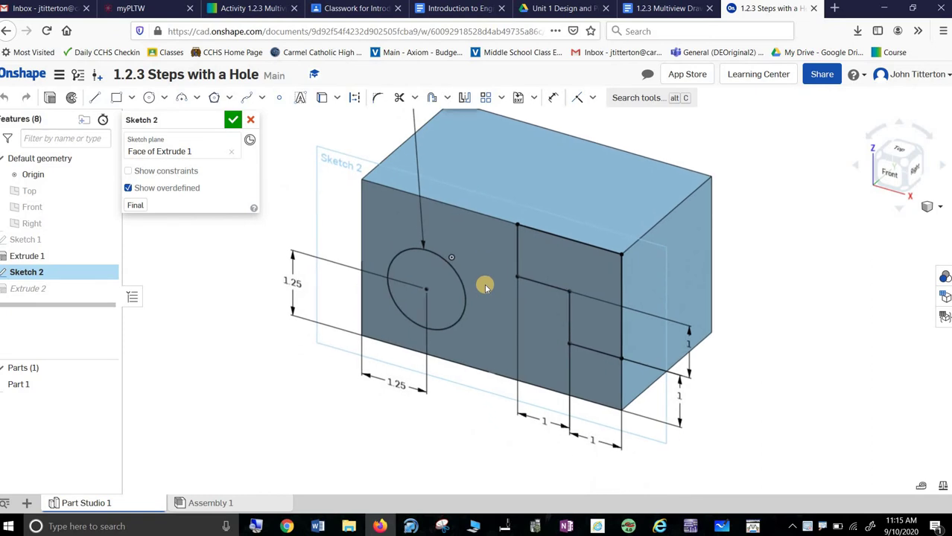
scroll(484, 284, "down", 1)
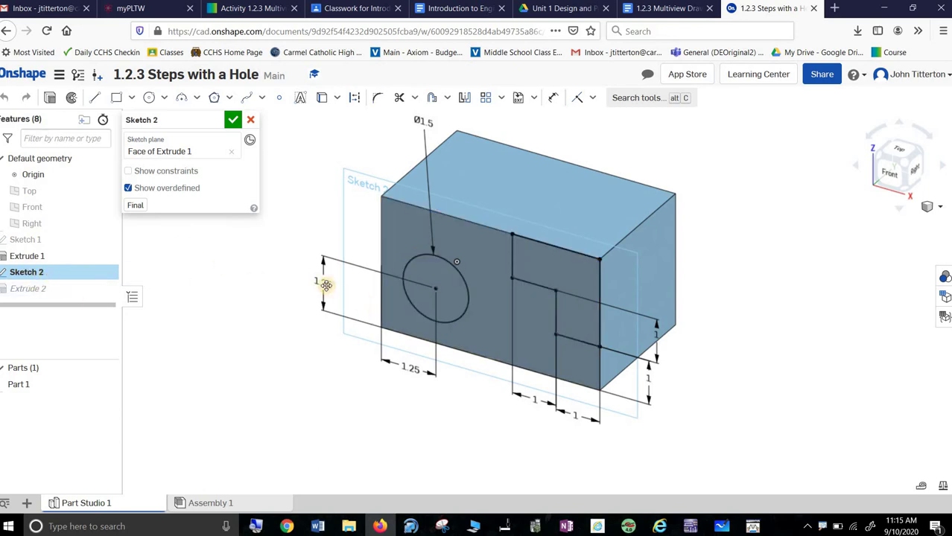
left_click(252, 120)
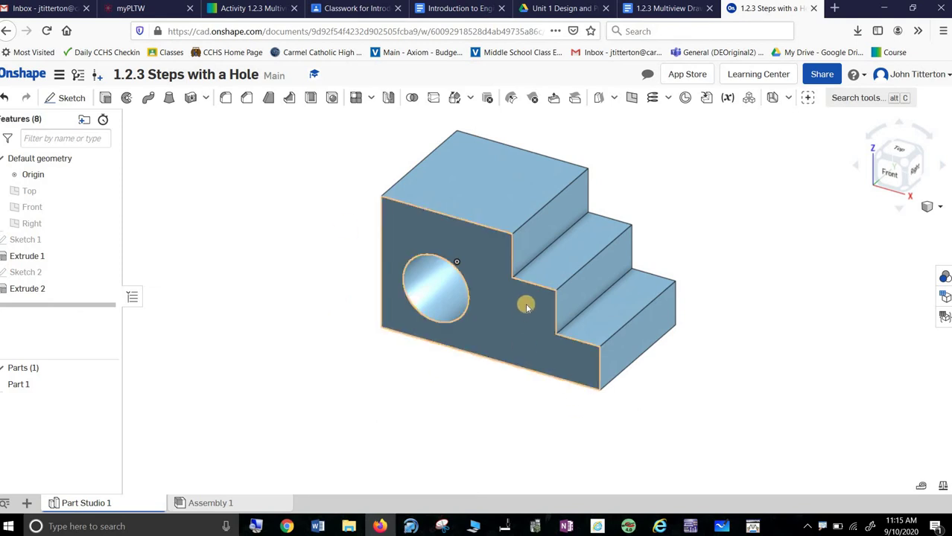
Step: Inspect the stepped block and its hole from other angles, and return to a front-top-right corner view
scroll(553, 249, "up", 2)
right_click_drag(463, 358, 484, 317)
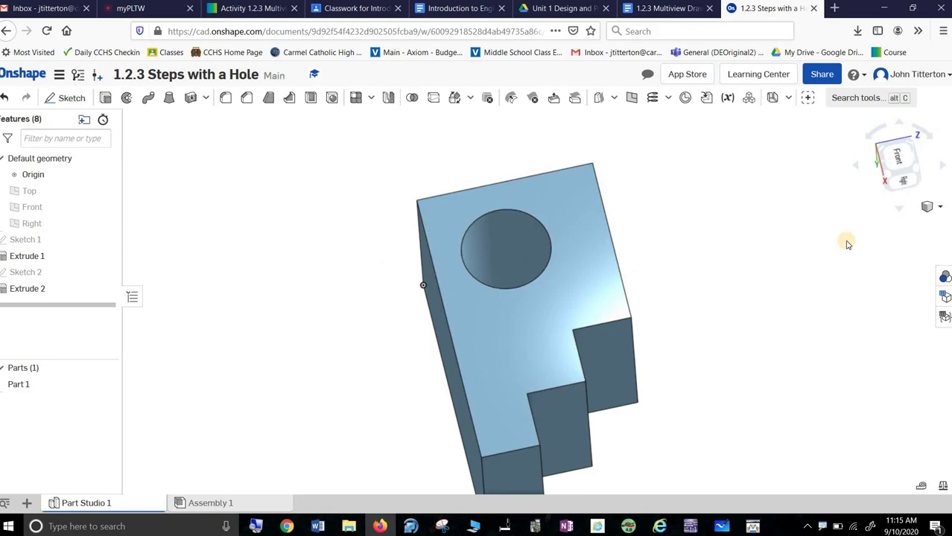
left_click(918, 171)
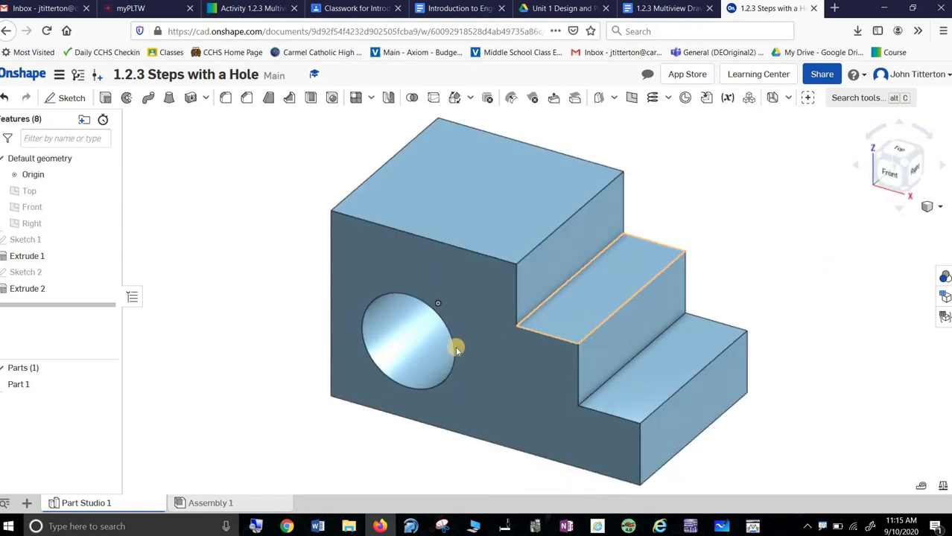
mouse_move(479, 327)
middle_mouse_down()
mouse_move(394, 316)
mouse_move(548, 309)
mouse_move(423, 351)
mouse_move(498, 338)
mouse_move(474, 319)
middle_mouse_up()
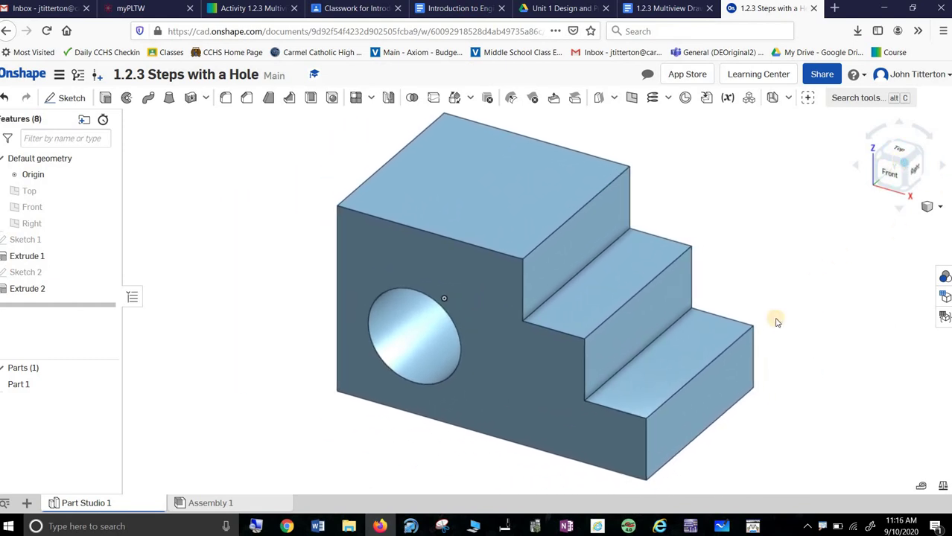
middle_click_drag(777, 322, 771, 327)
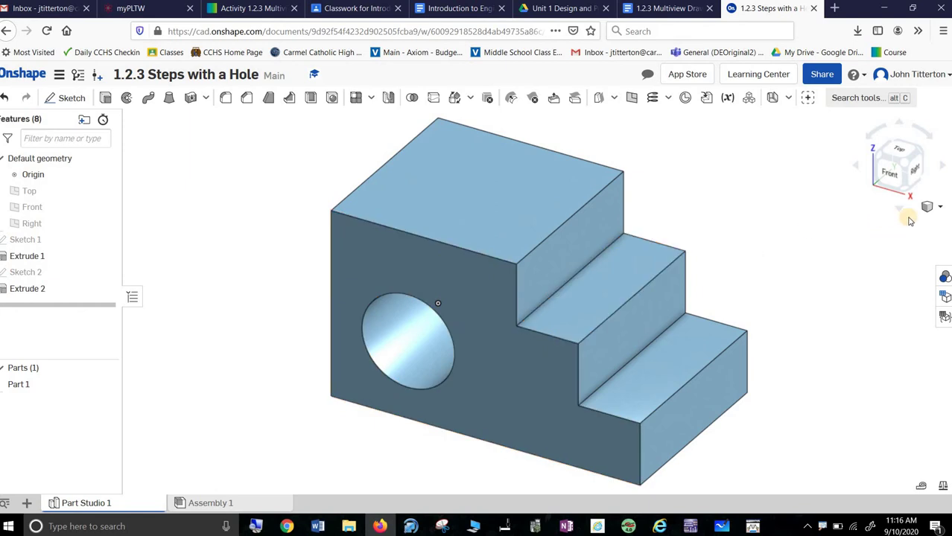
Step: Compare the dimetric and trimetric views of the stepped block, finishing in the isometric view
left_click(941, 207)
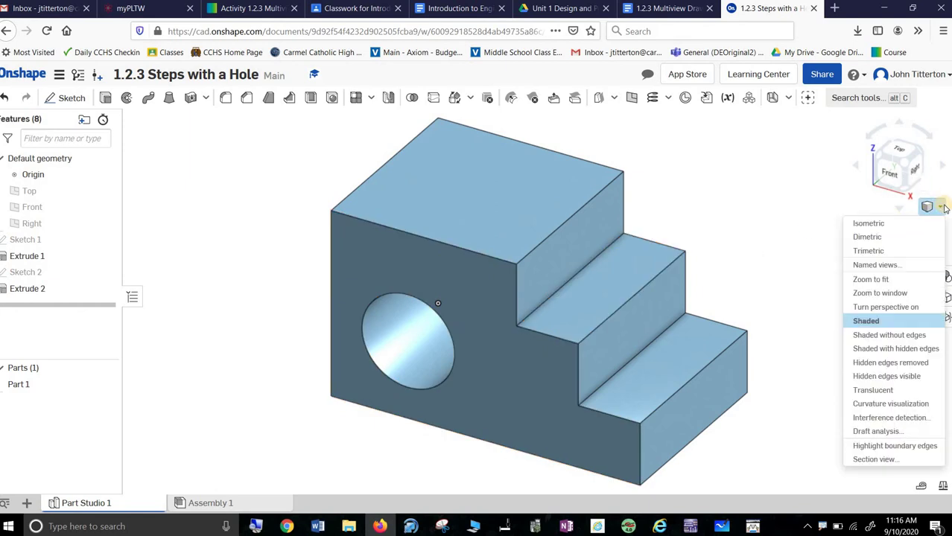
left_click(866, 237)
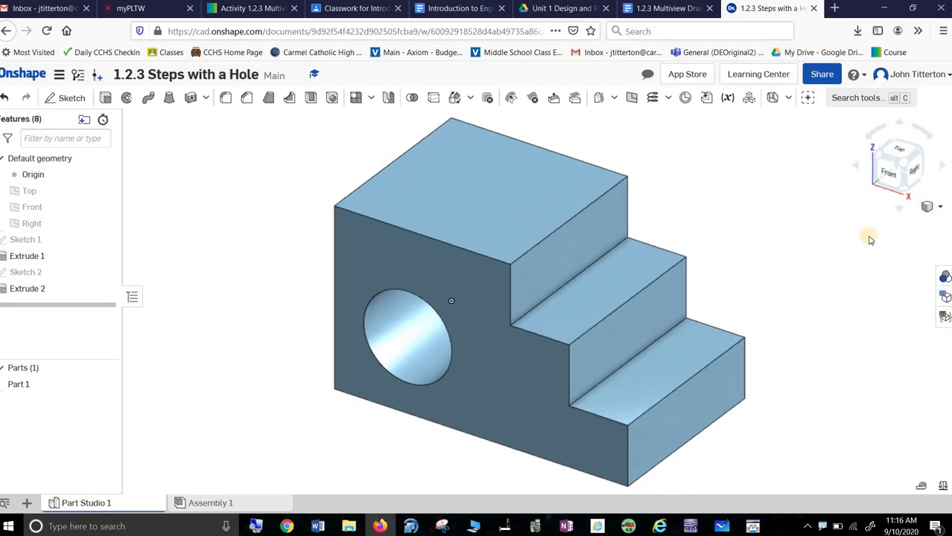
left_click(936, 208)
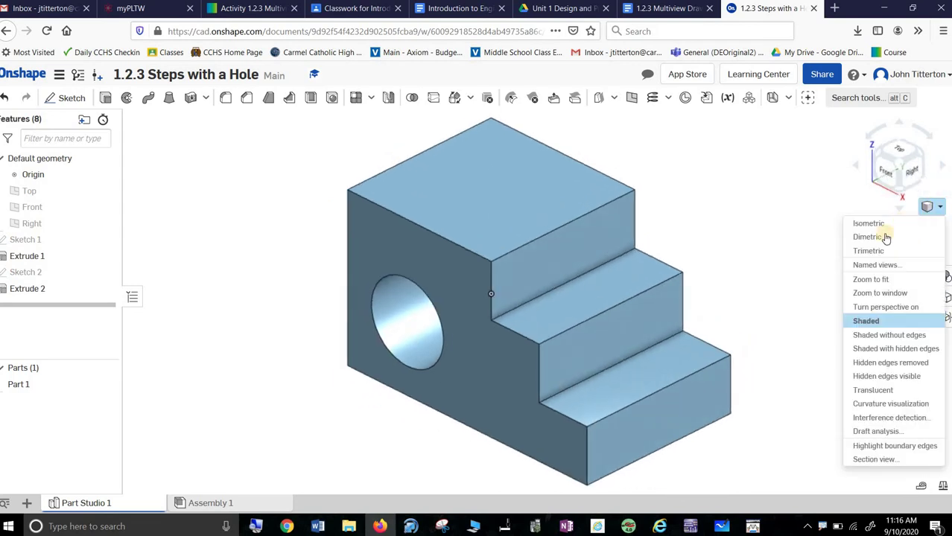
left_click(868, 251)
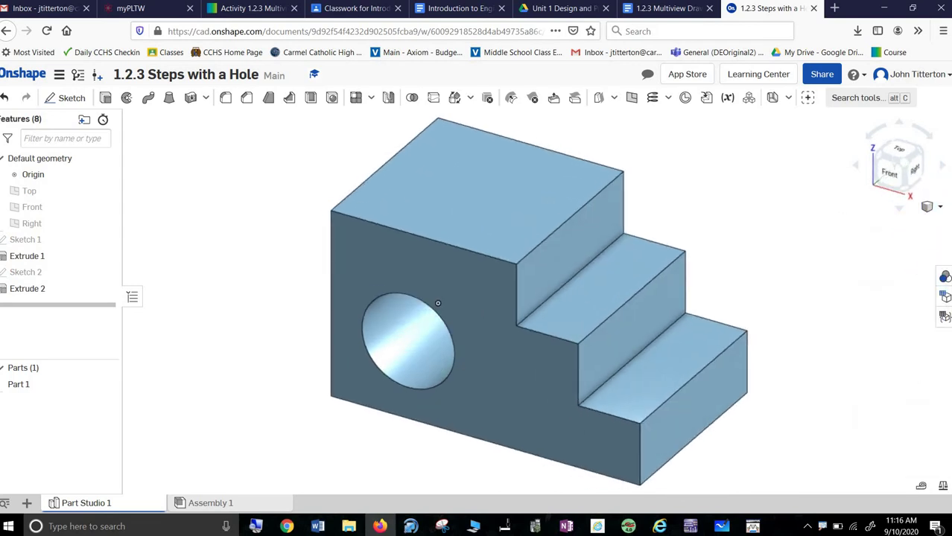
left_click(943, 212)
left_click(898, 227)
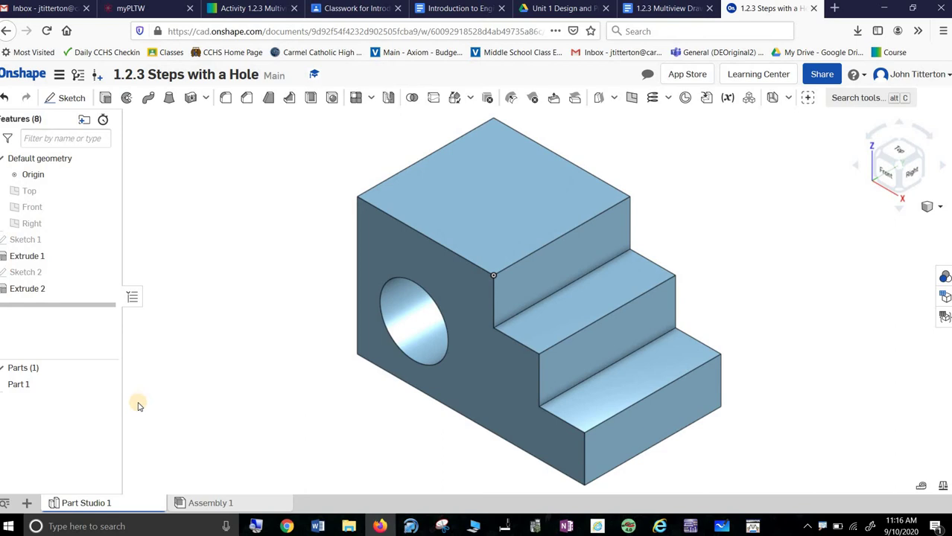
Step: Create a new drawing from the ANSI_B_INCH.dwt template with no views, and dismiss the Insert view prompt
left_click(25, 504)
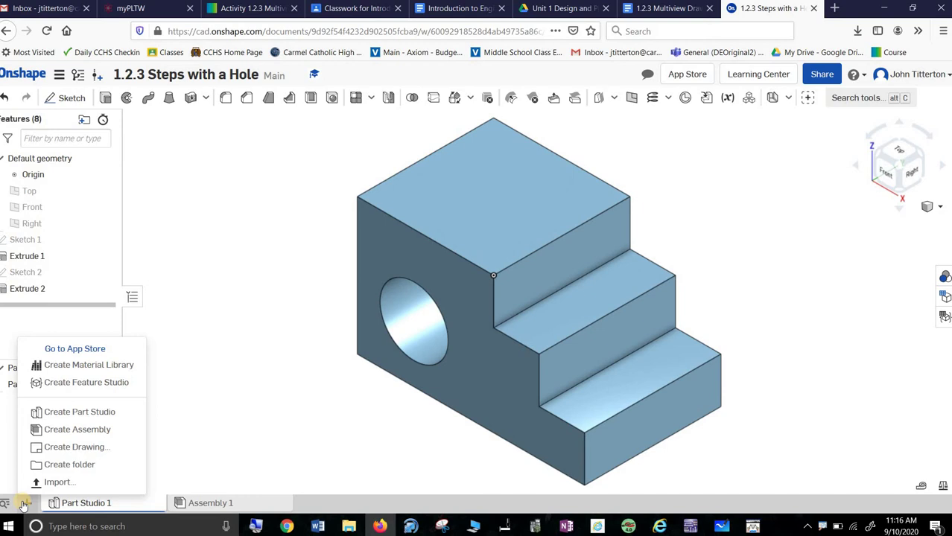
left_click(49, 448)
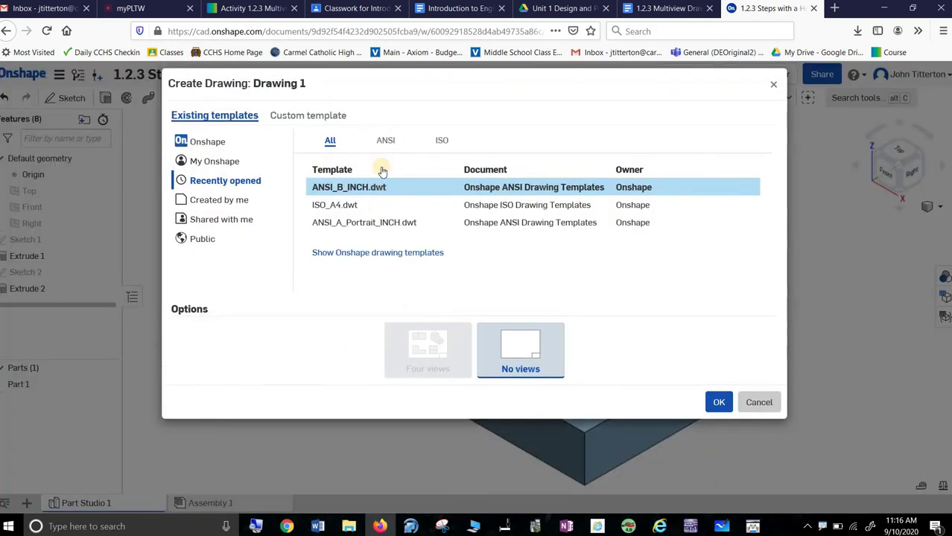
left_click(384, 140)
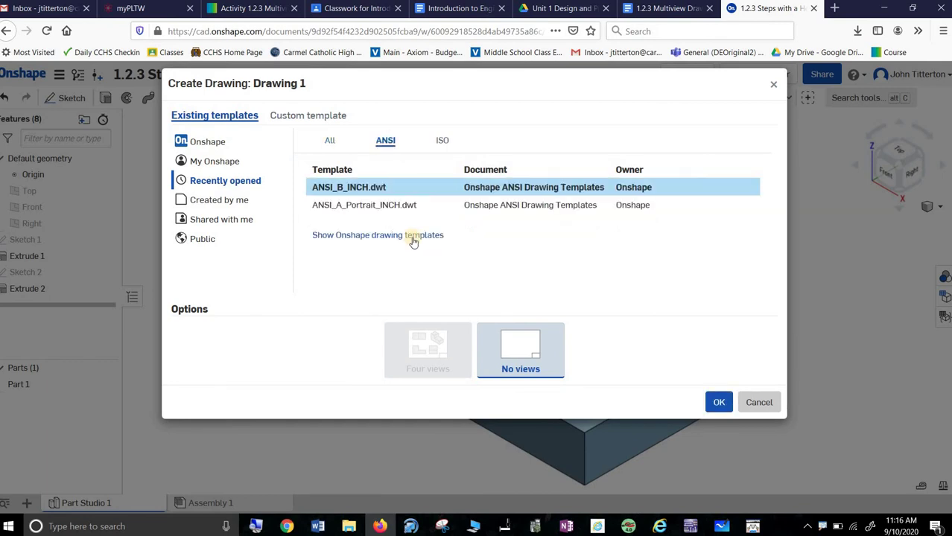
left_click(330, 140)
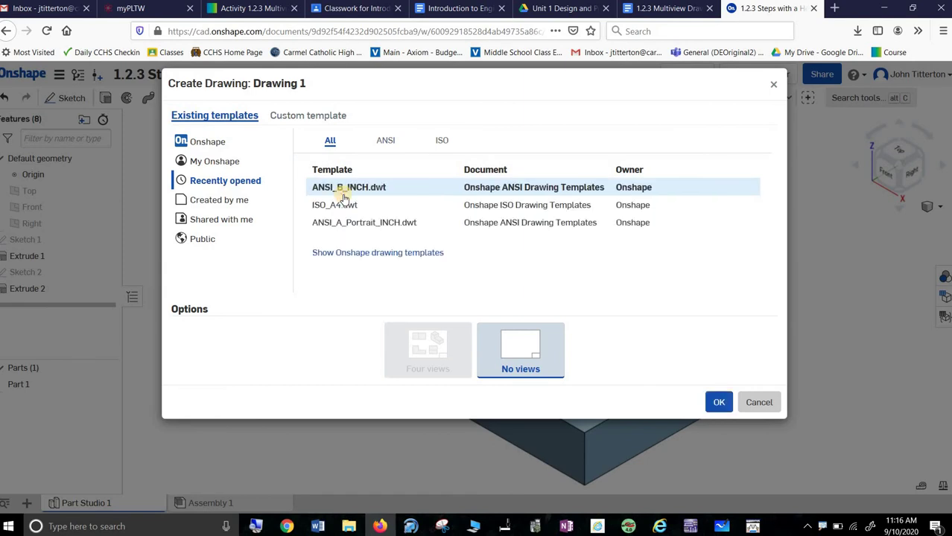
left_click(441, 140)
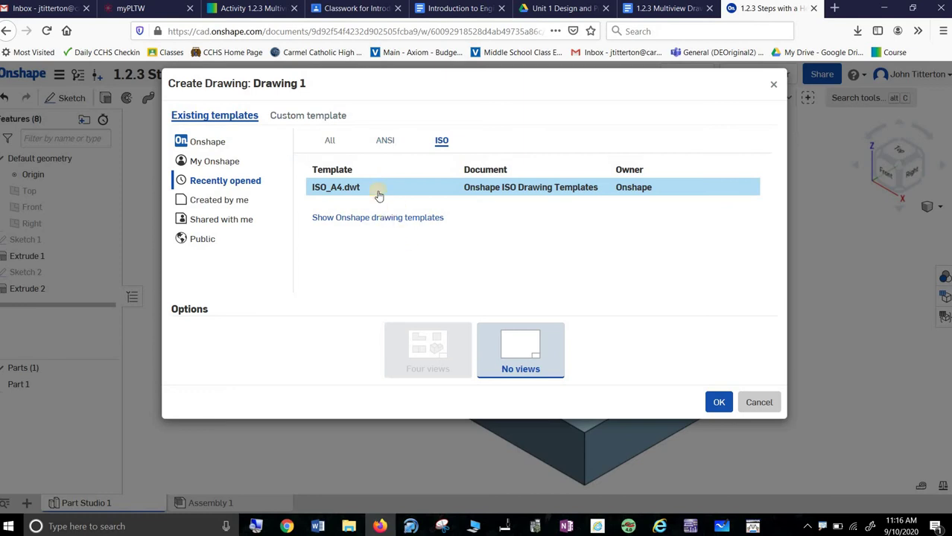
left_click(386, 141)
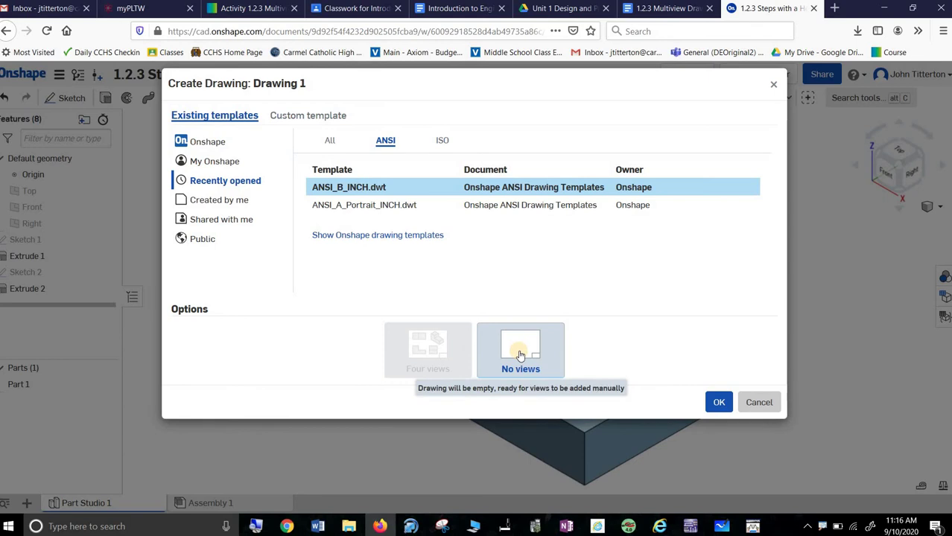
left_click(718, 403)
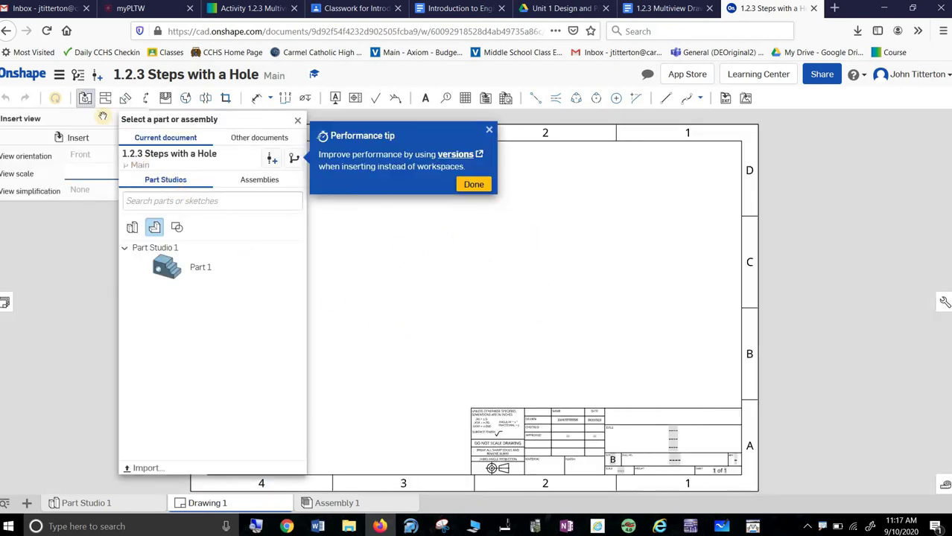
left_click(300, 121)
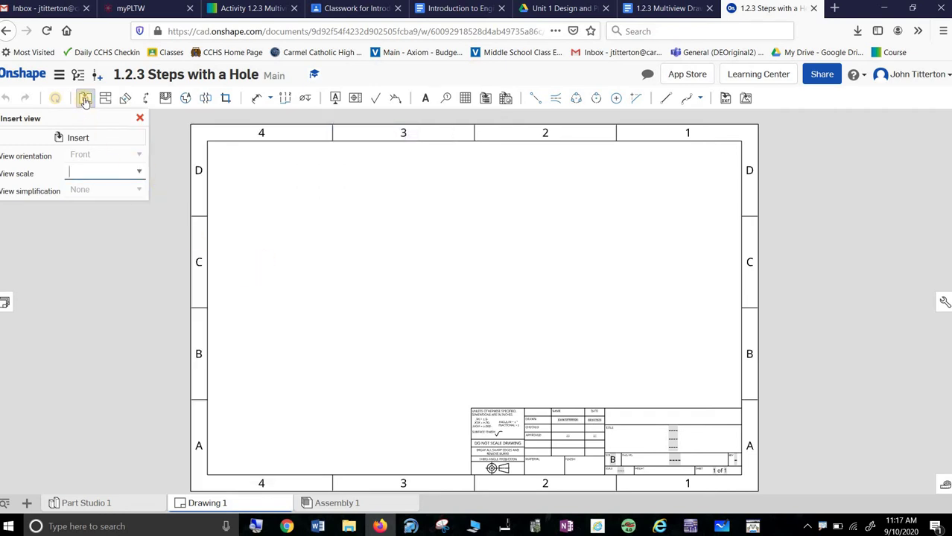
left_click(140, 118)
Step: Replace the middle placeholder line of the title block's TITLE field with "1.2.3 Steps with a Hole"
scroll(688, 438, "up", 3)
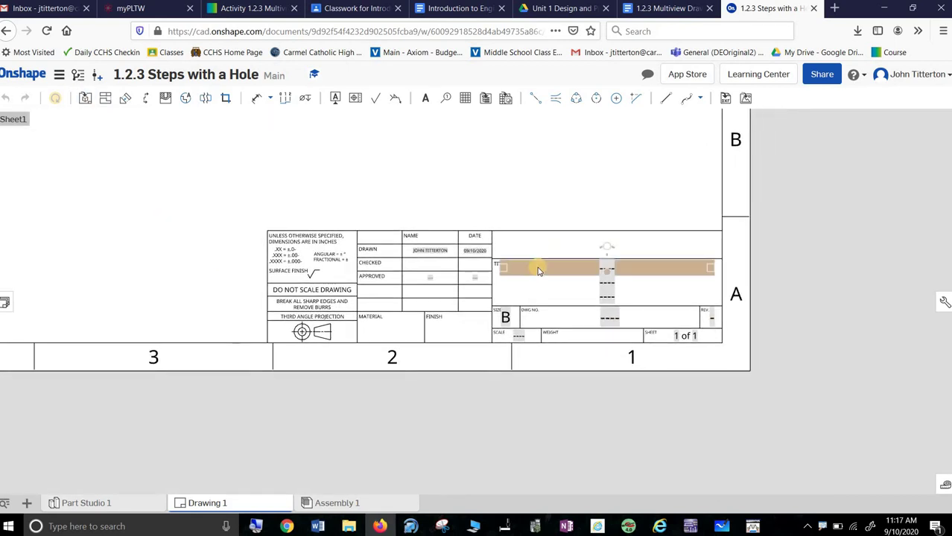
scroll(537, 267, "up", 3)
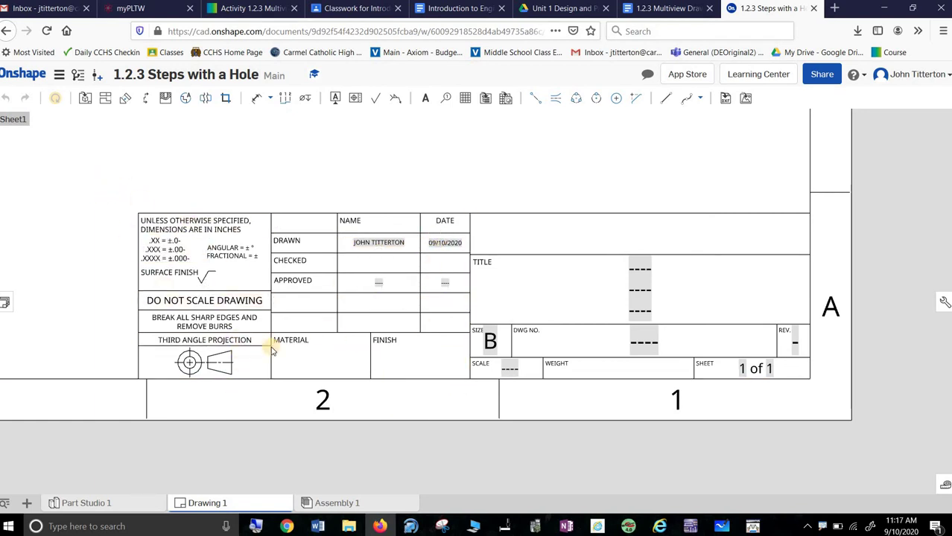
double_click(640, 270)
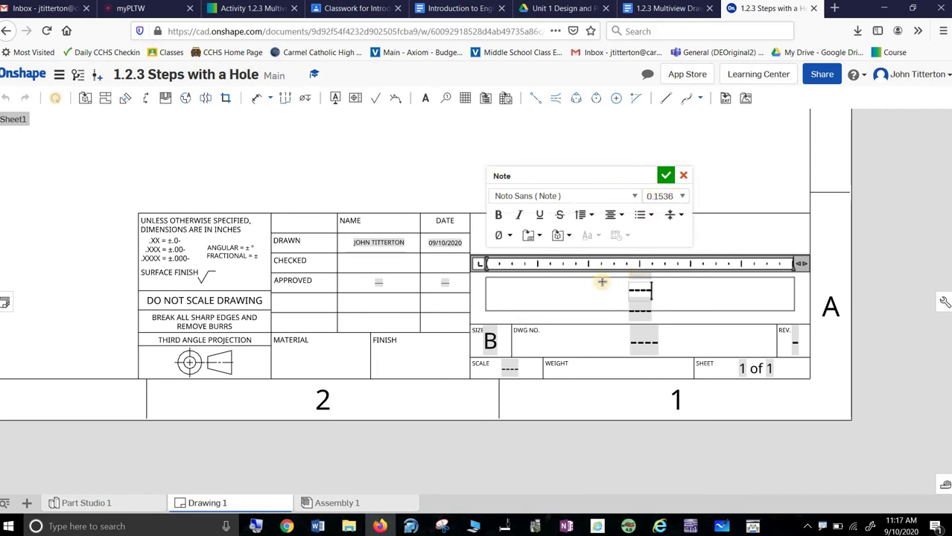
left_click(643, 307)
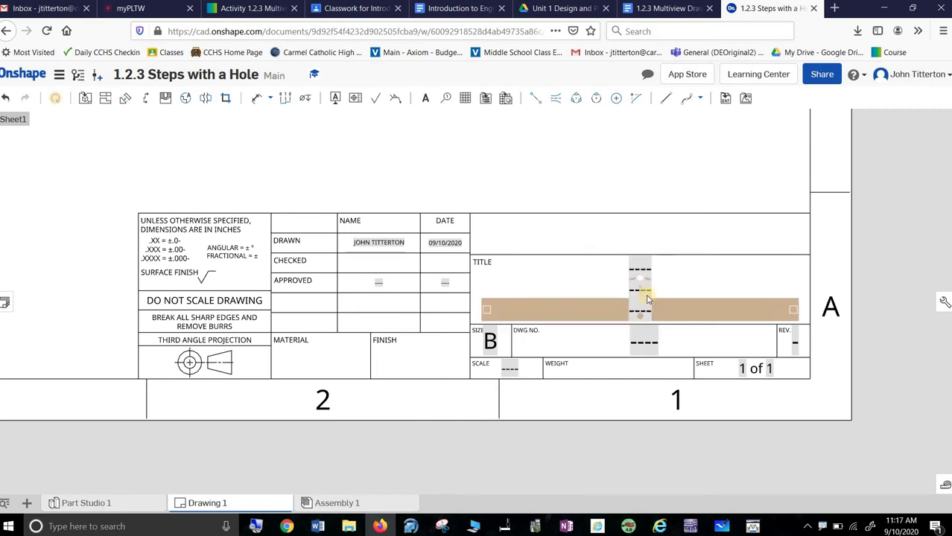
double_click(643, 269)
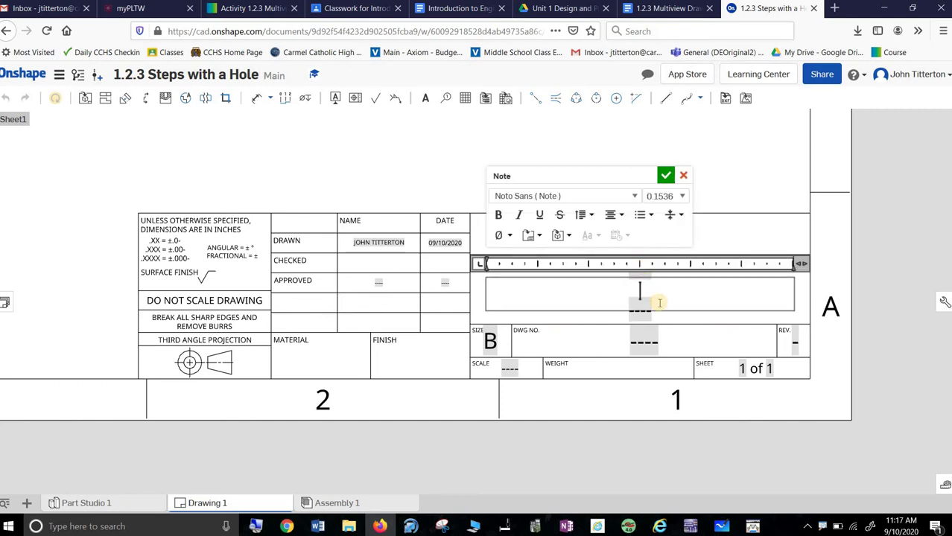
type("1.2.3 Ste")
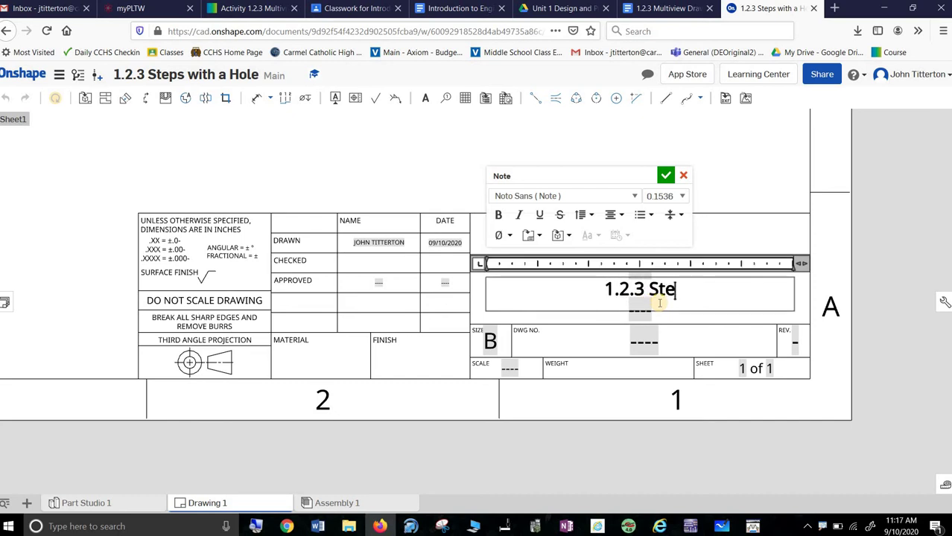
type("ps ")
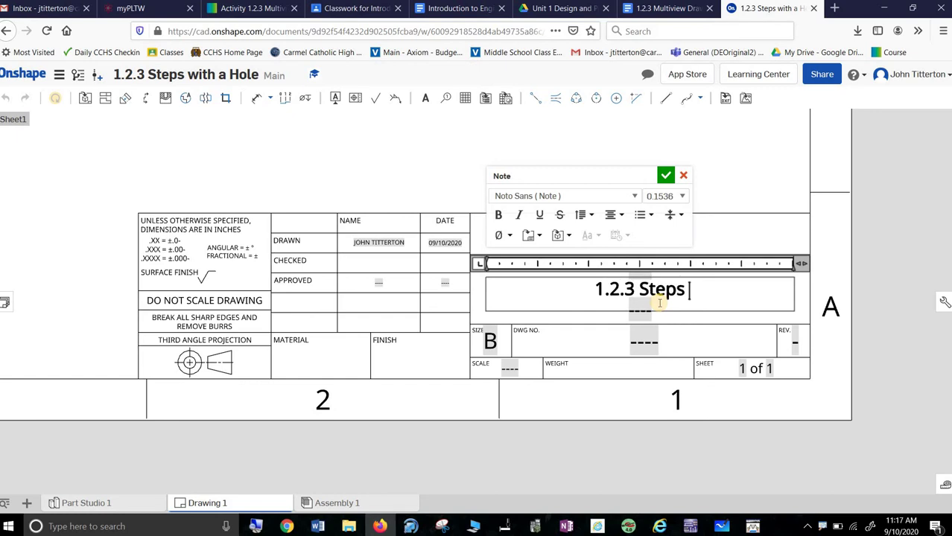
type("with a Hole")
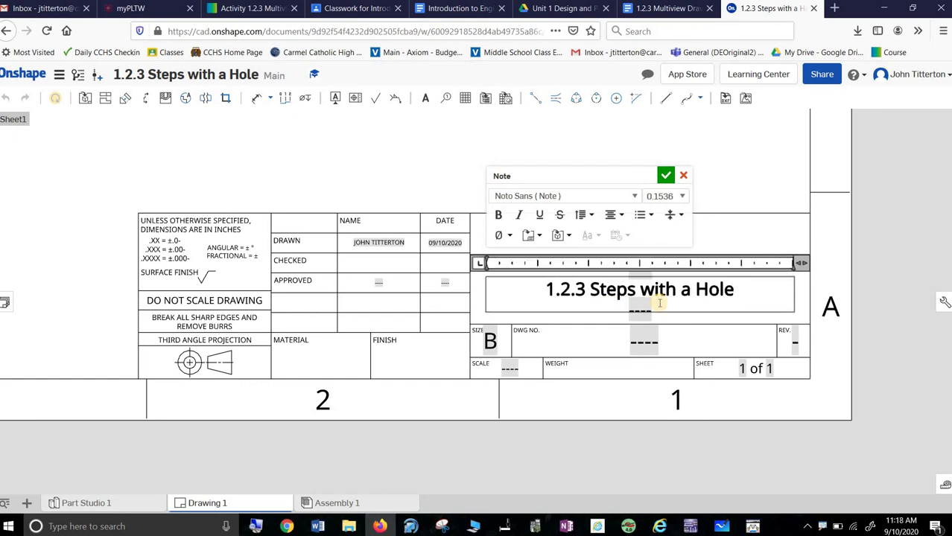
left_click(662, 176)
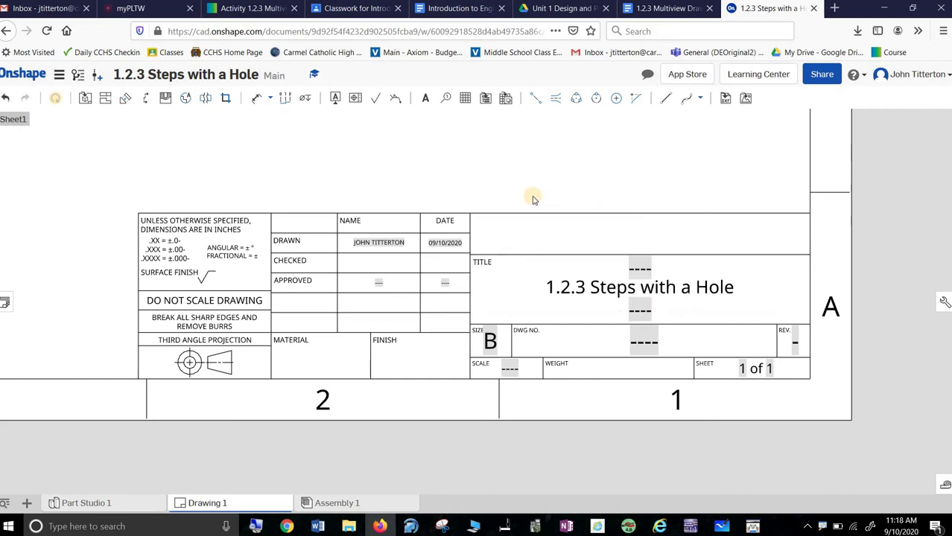
scroll(534, 199, "down", 1)
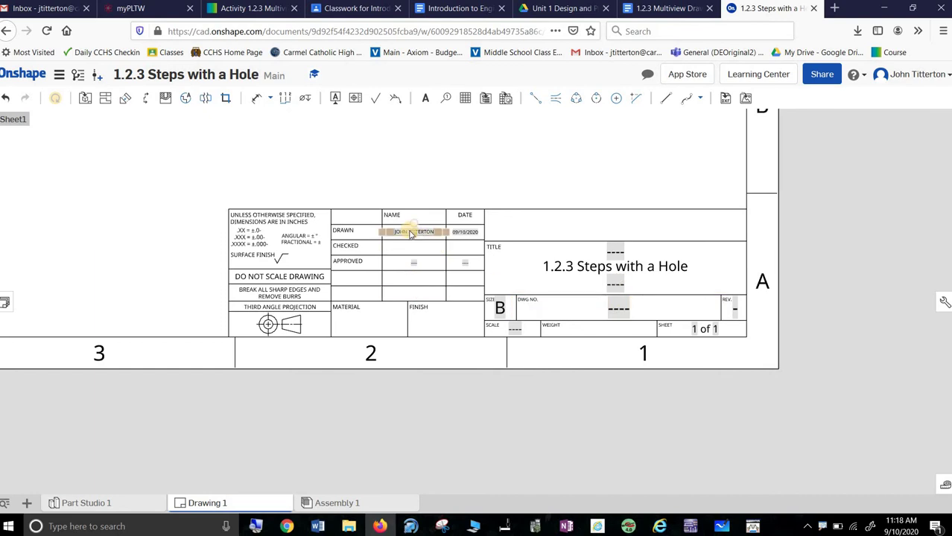
scroll(368, 254, "down", 5)
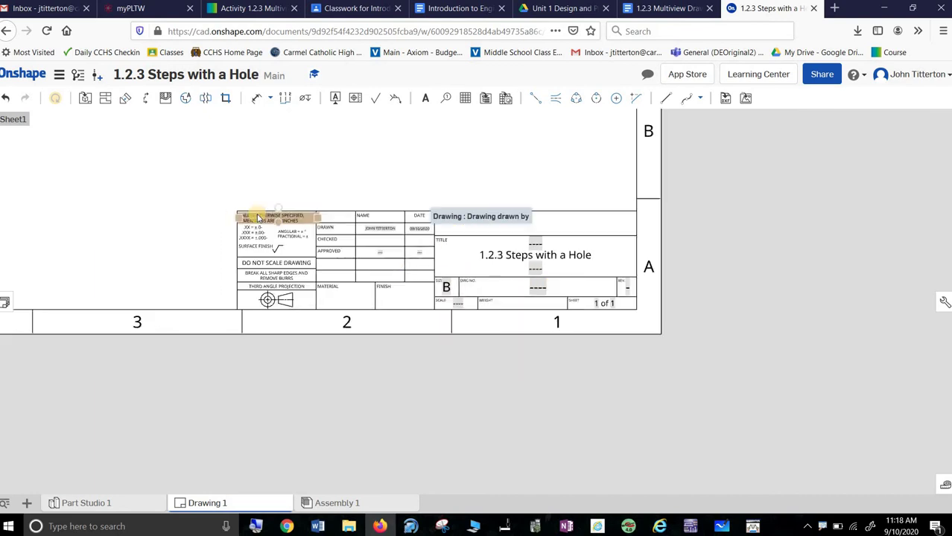
scroll(457, 334, "down", 4)
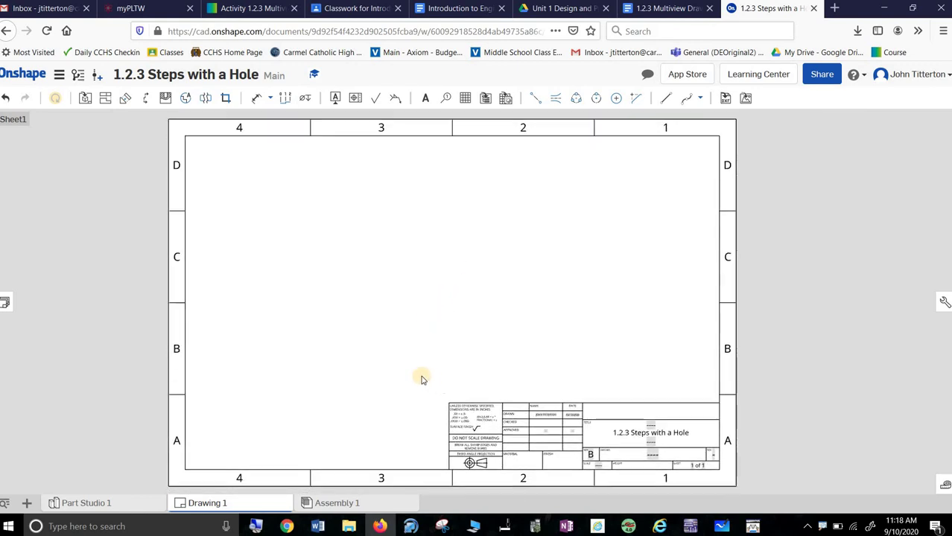
left_click_drag(421, 377, 722, 485)
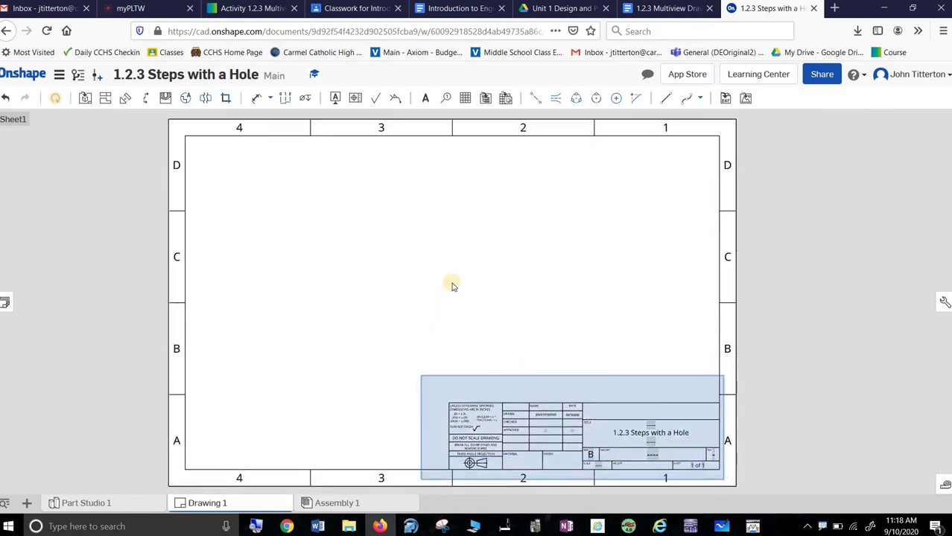
left_click(268, 314)
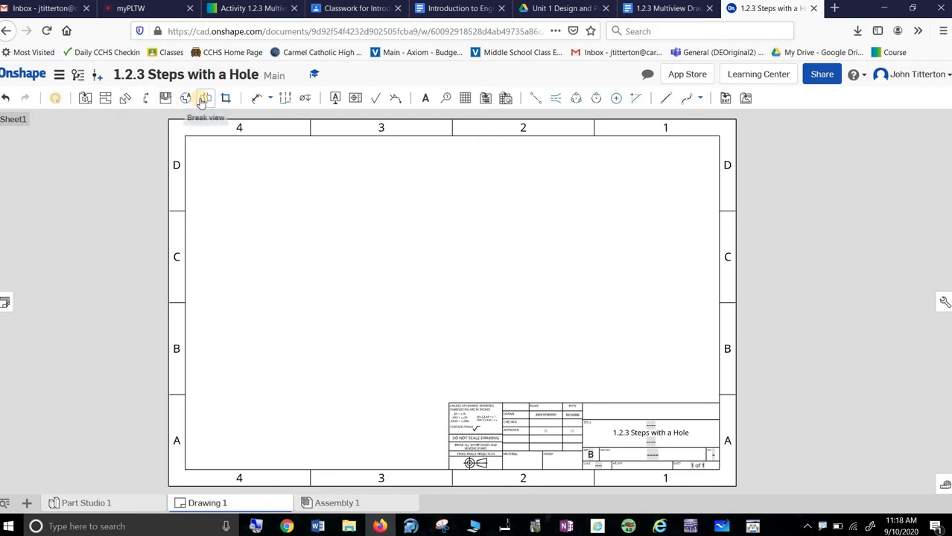
Step: Insert a 1:1 front view of Part 1 in the lower-left area of the sheet, clear of the title block
left_click(85, 101)
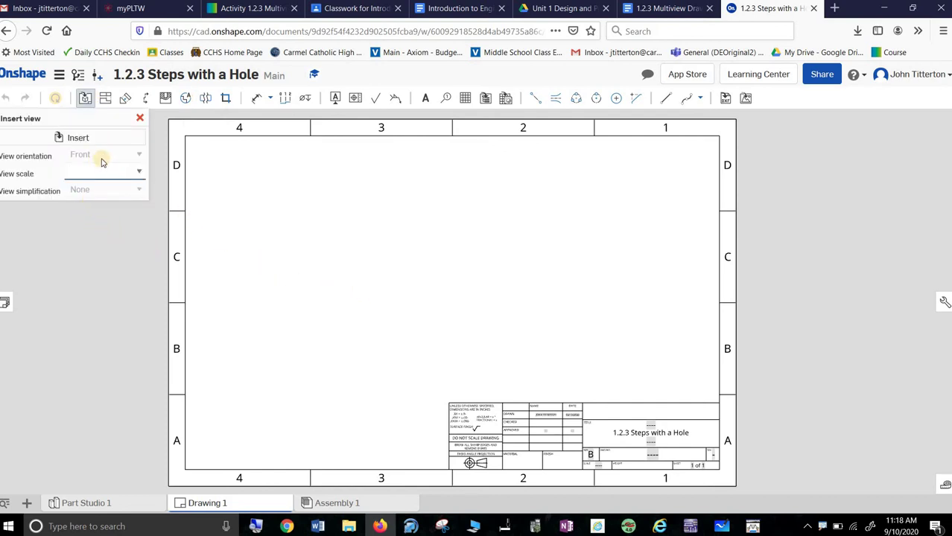
left_click(76, 137)
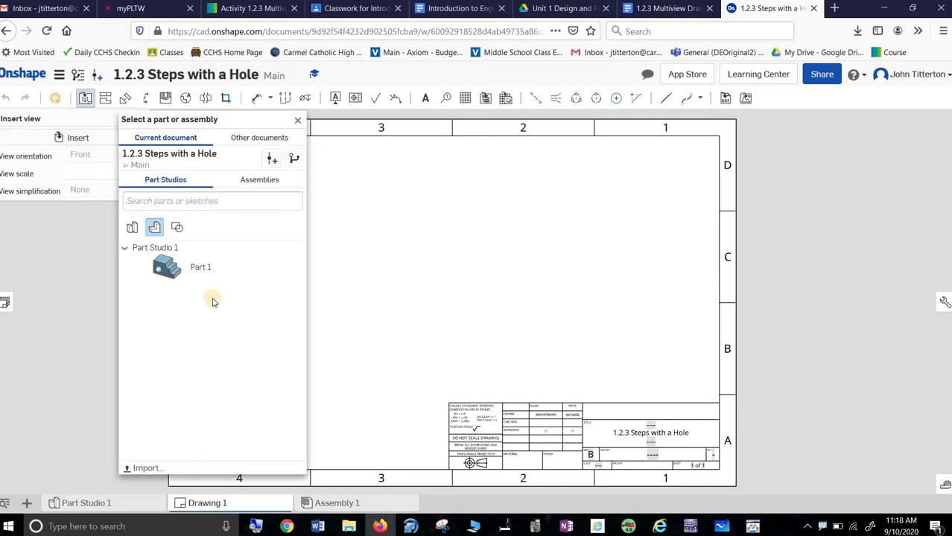
left_click(183, 274)
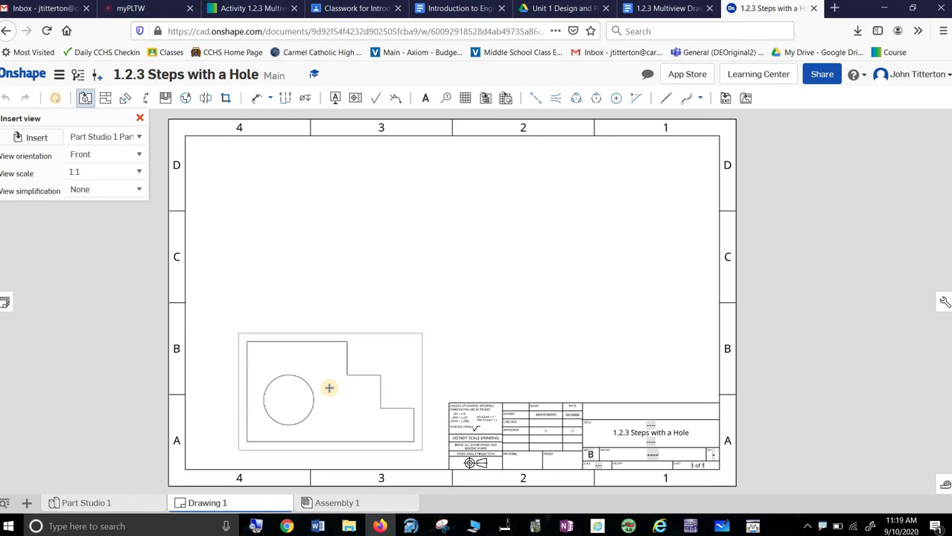
left_click(549, 341)
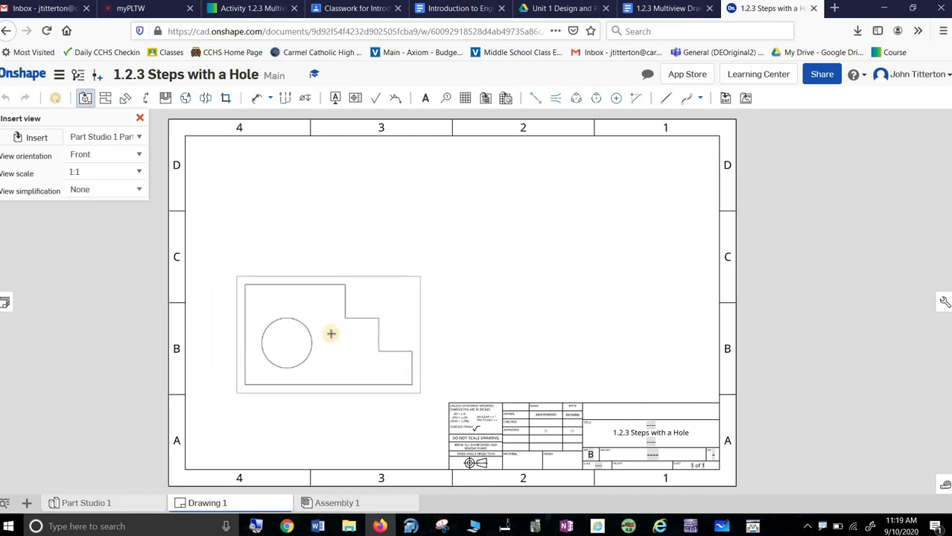
left_click(330, 334)
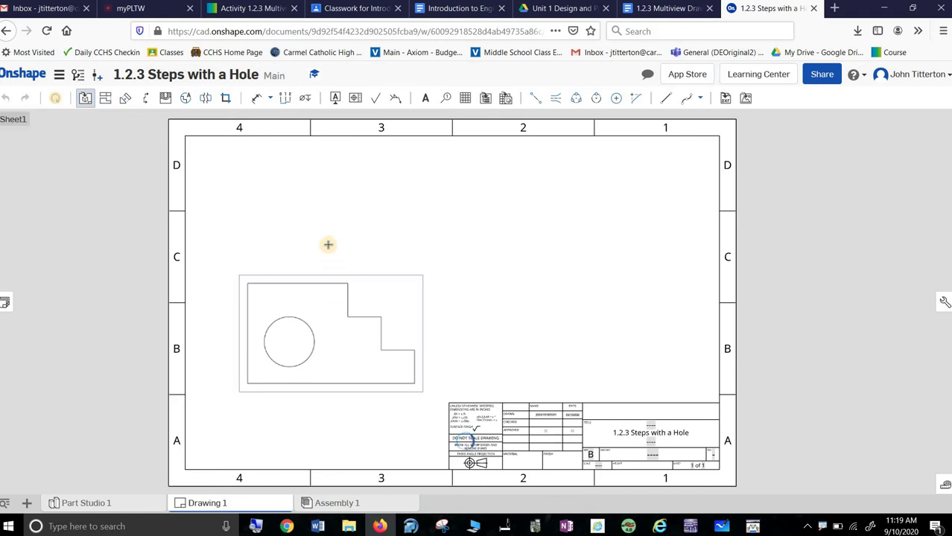
Step: Project a top view above the front view and a right side view beside it, above the title block
left_click(105, 98)
left_click(328, 315)
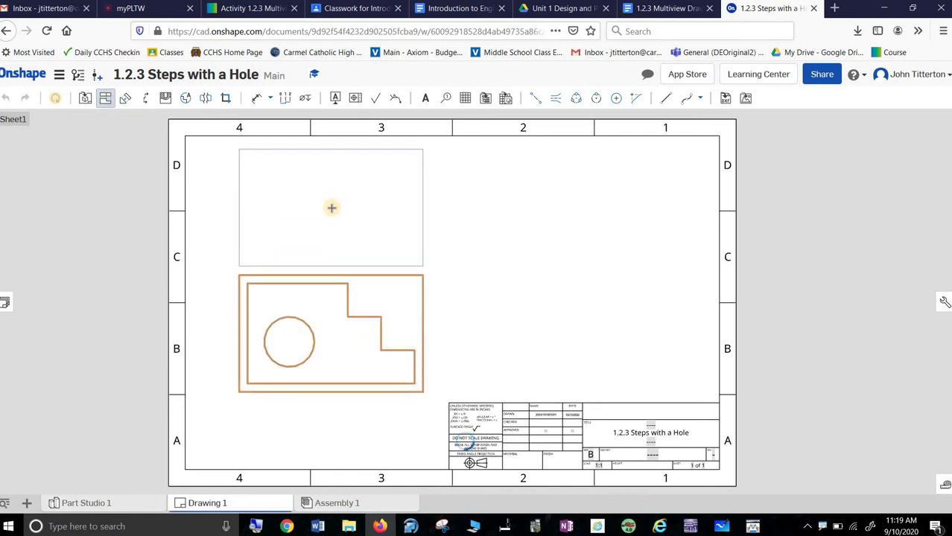
left_click(408, 345)
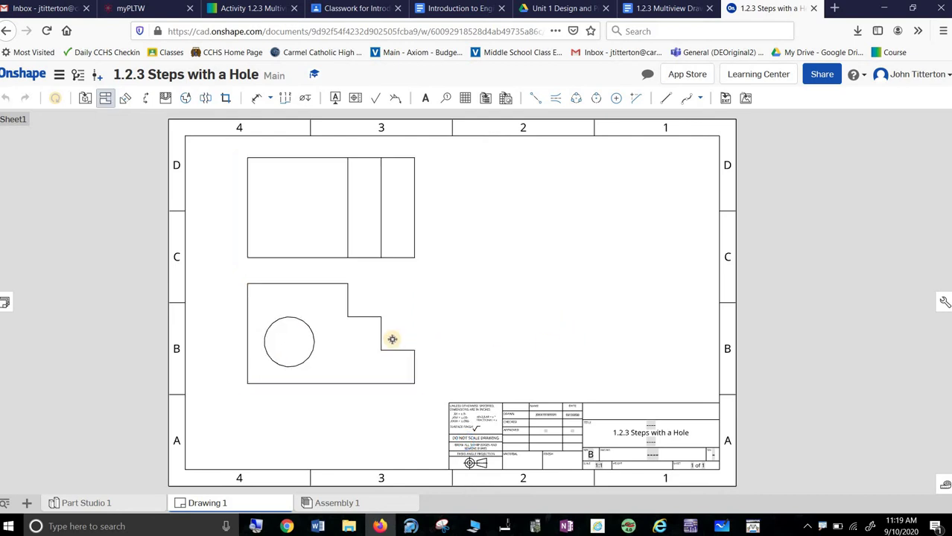
left_click(357, 350)
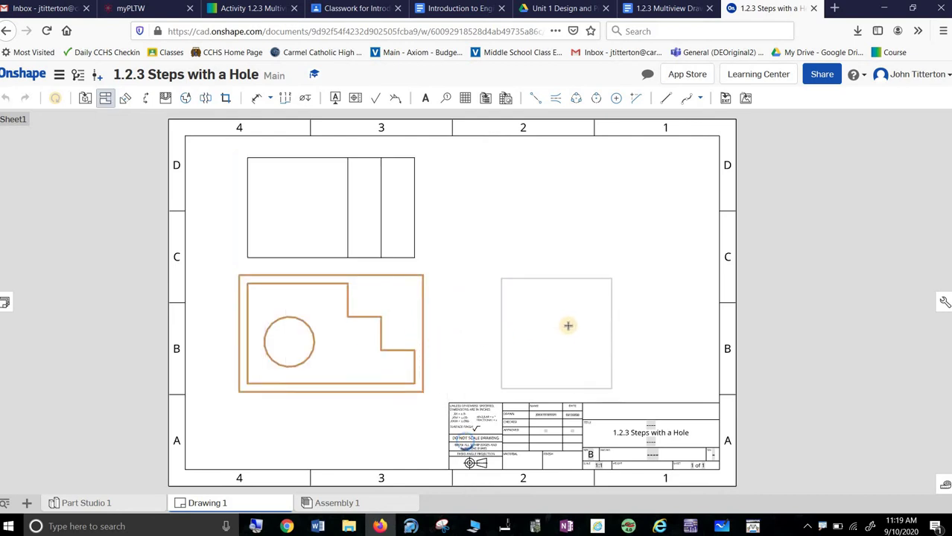
left_click(523, 346)
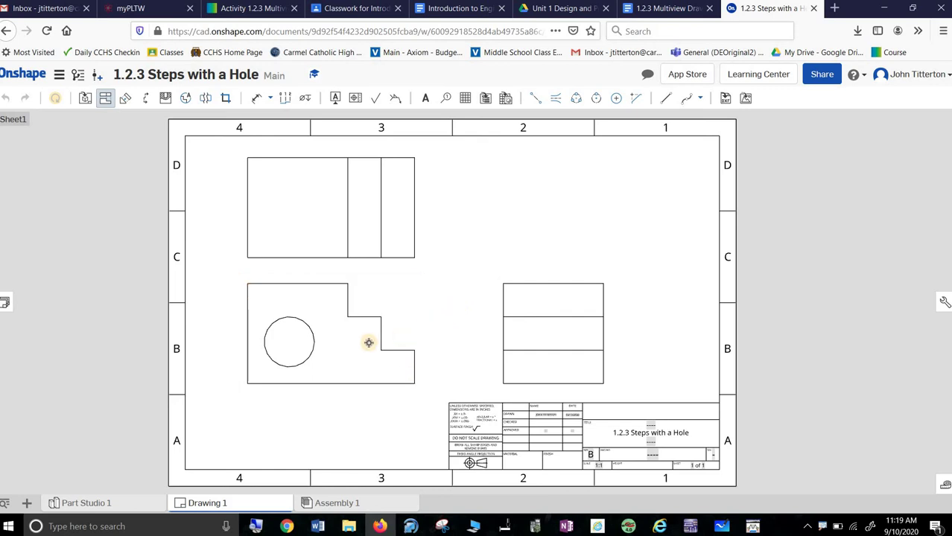
left_click(330, 344)
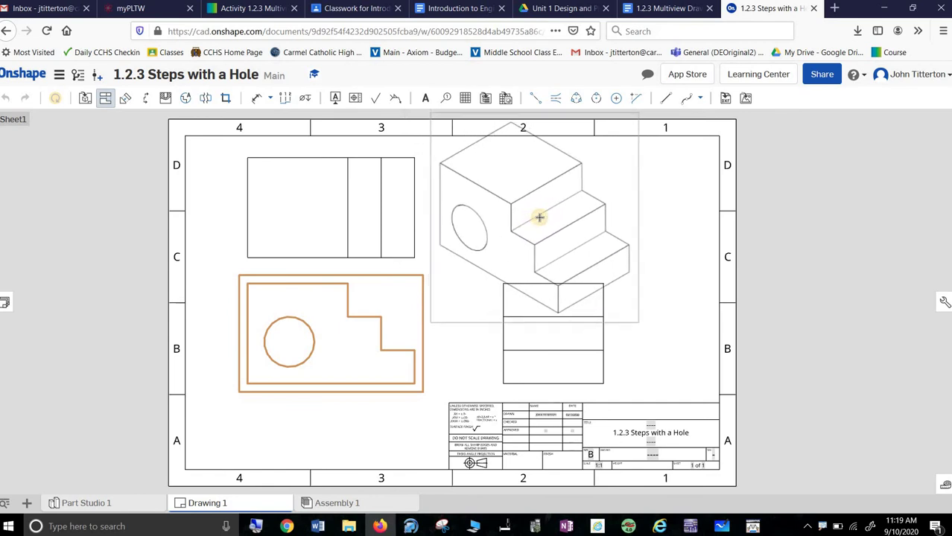
left_click(85, 99)
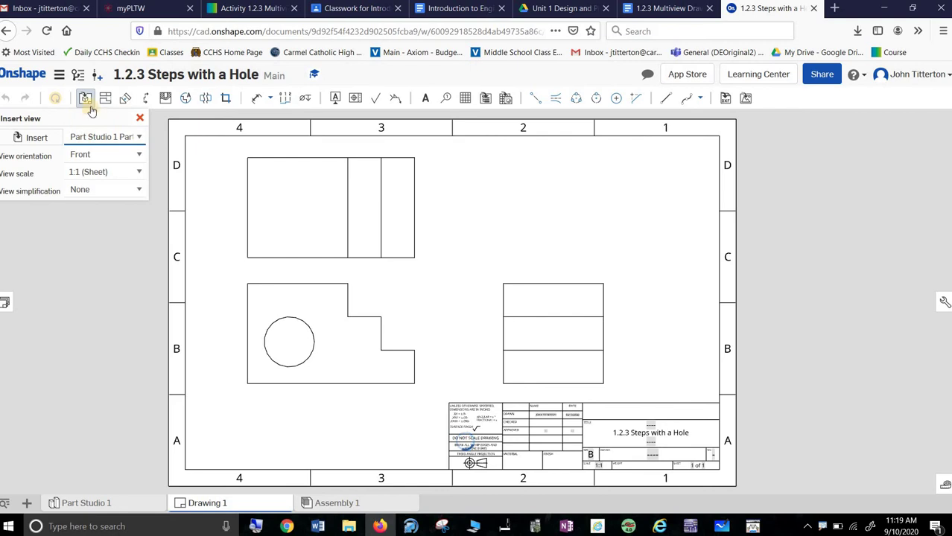
left_click(140, 118)
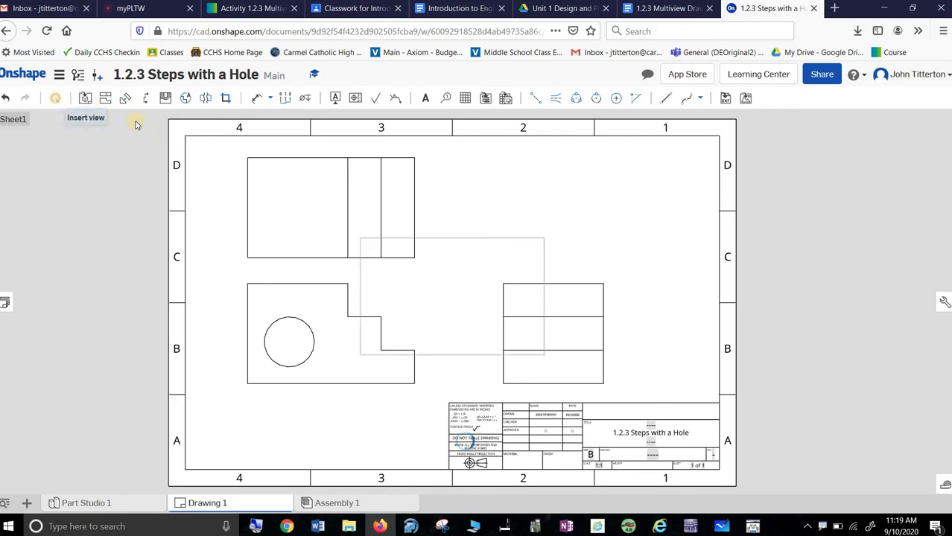
Step: Set the front view's scale to 1:2 in its view properties
left_click(329, 329)
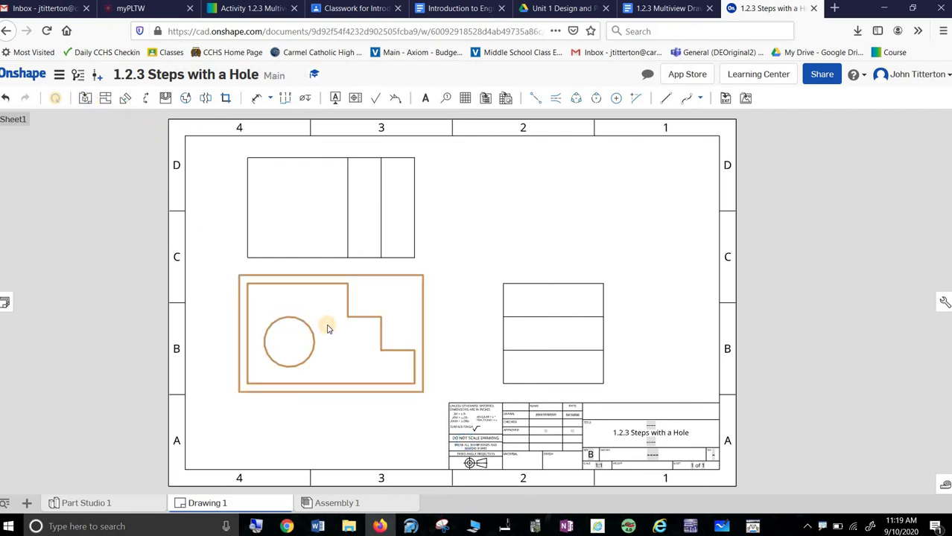
right_click(329, 329)
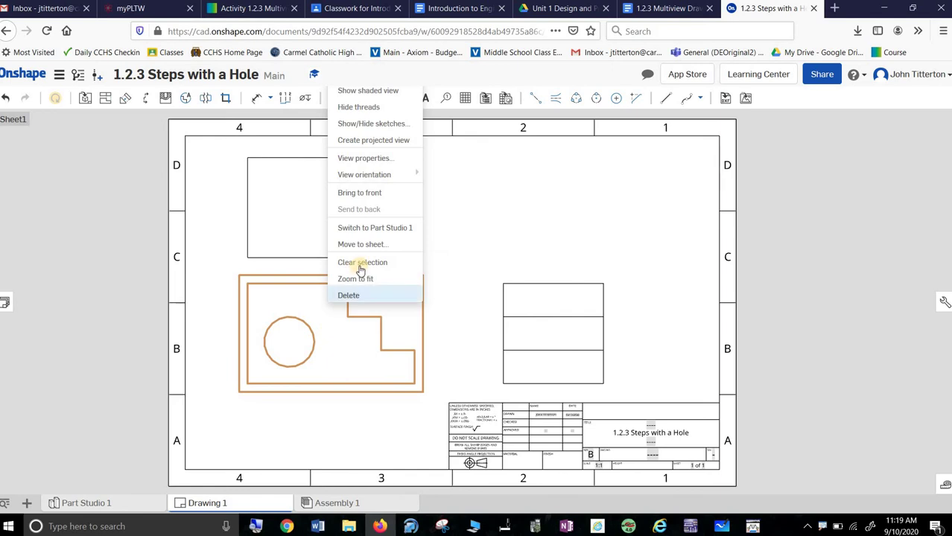
left_click(383, 161)
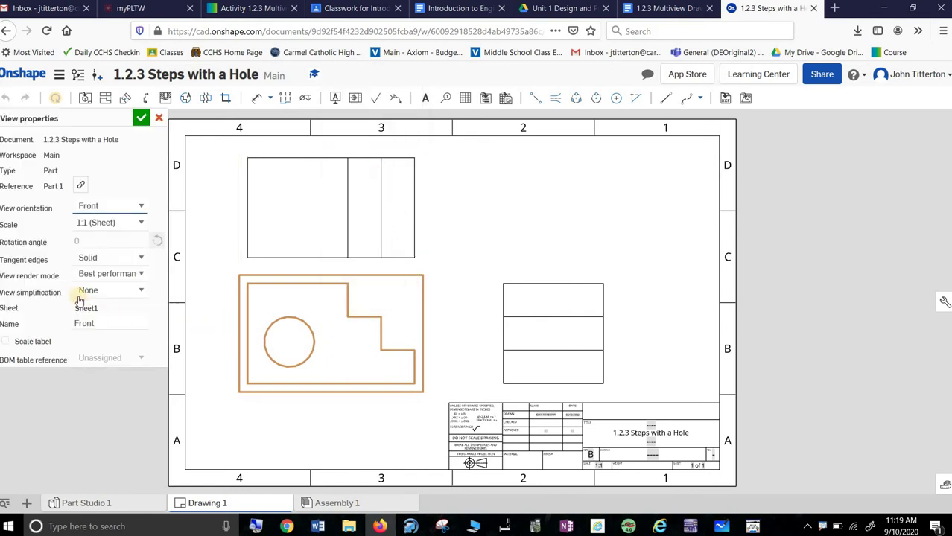
left_click(141, 224)
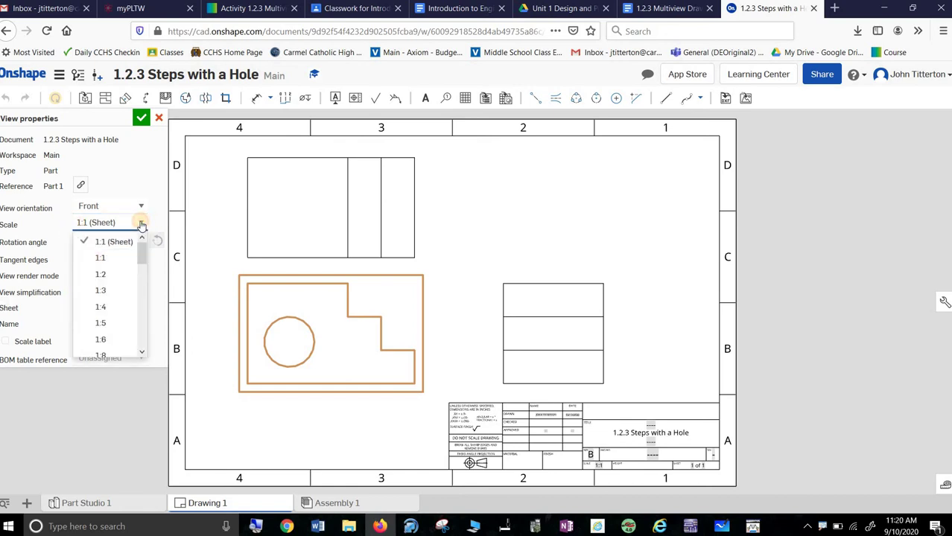
left_click(111, 276)
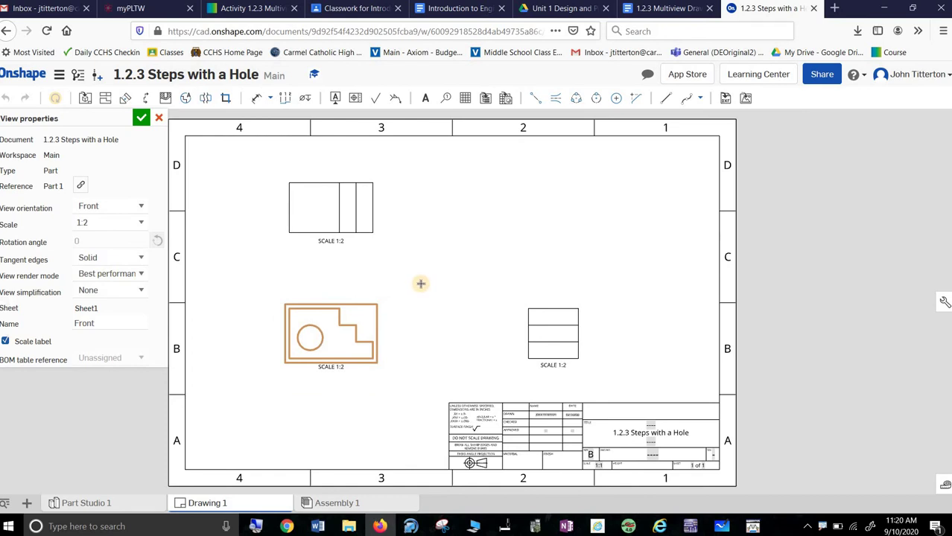
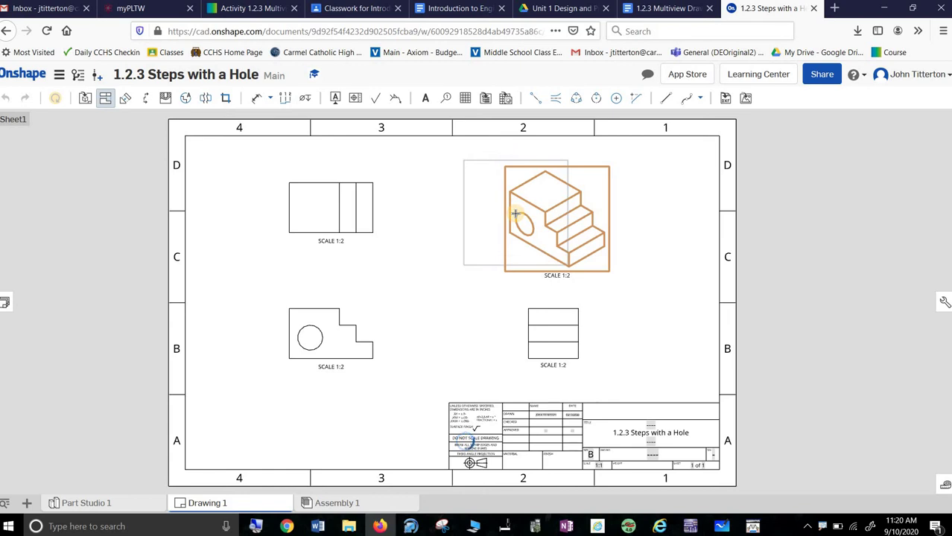
left_click(514, 214)
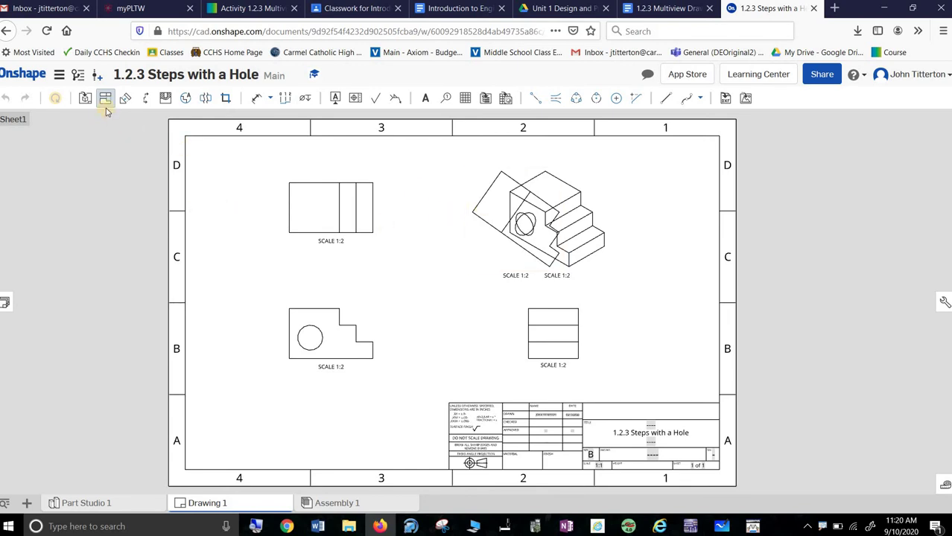
left_click(494, 219)
key("Delete")
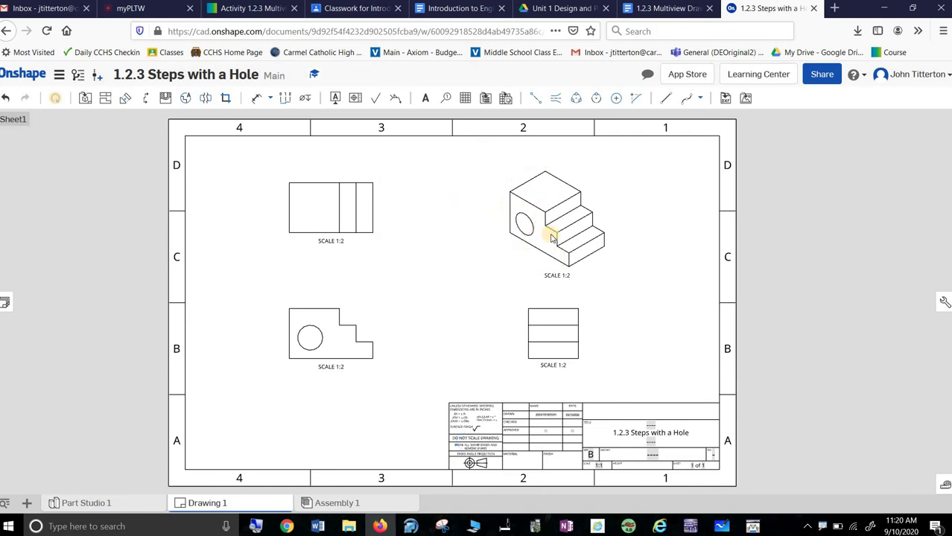
Step: Move the isometric view slightly up and to the left on the sheet, and deselect it
left_click_drag(534, 242, 512, 235)
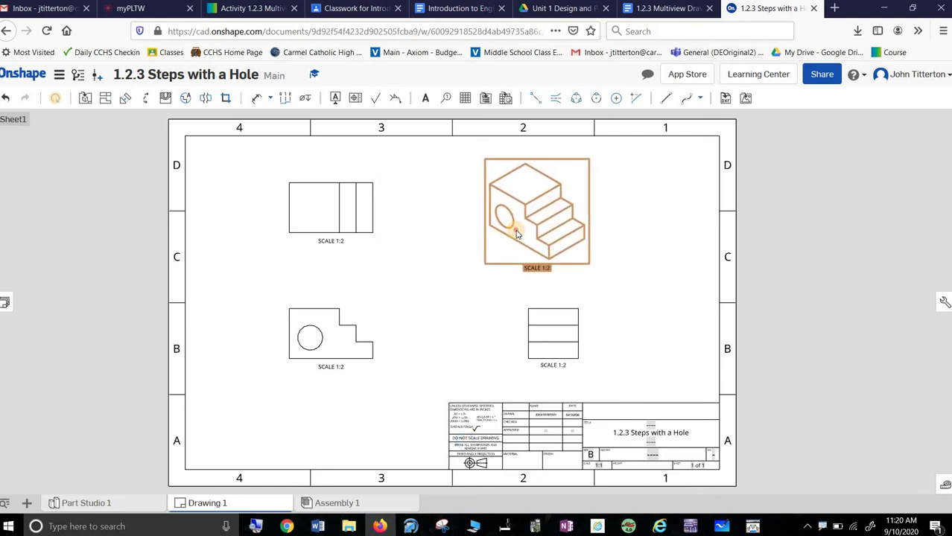
left_click(612, 267)
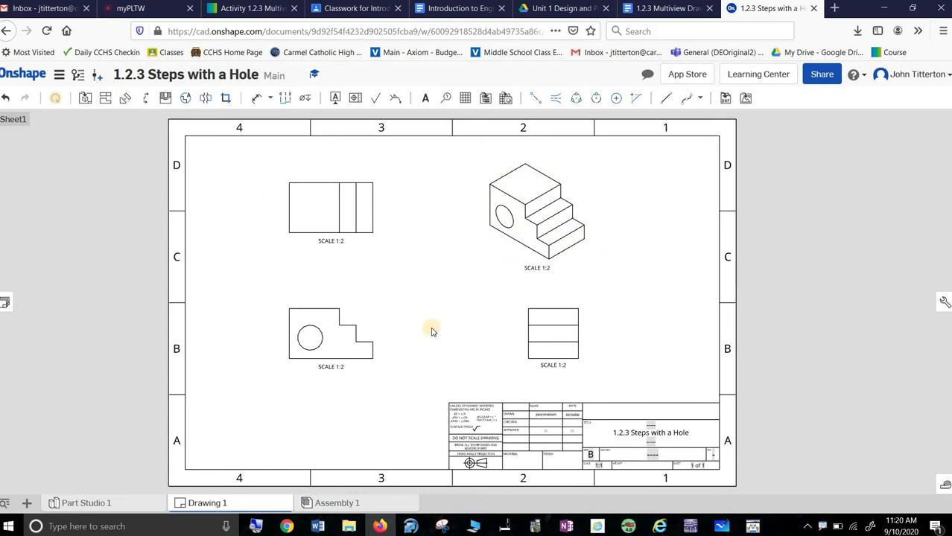
Step: Review the view properties of the front and top views, including the simplification and parent alignment settings
double_click(335, 344)
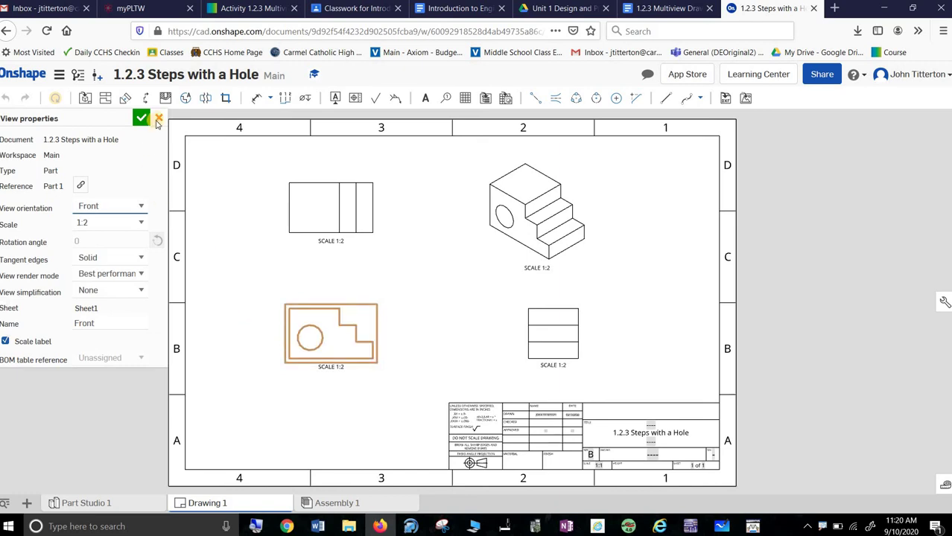
left_click(142, 119)
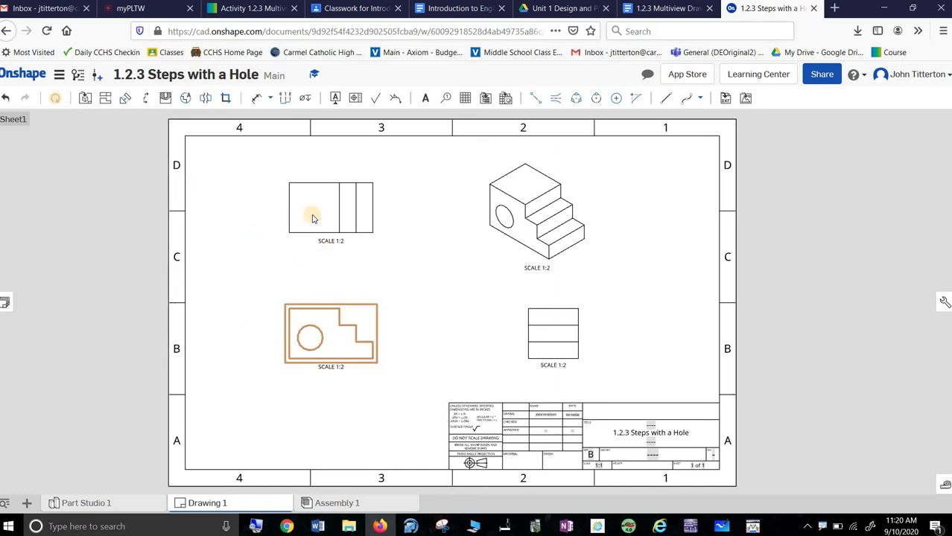
double_click(313, 218)
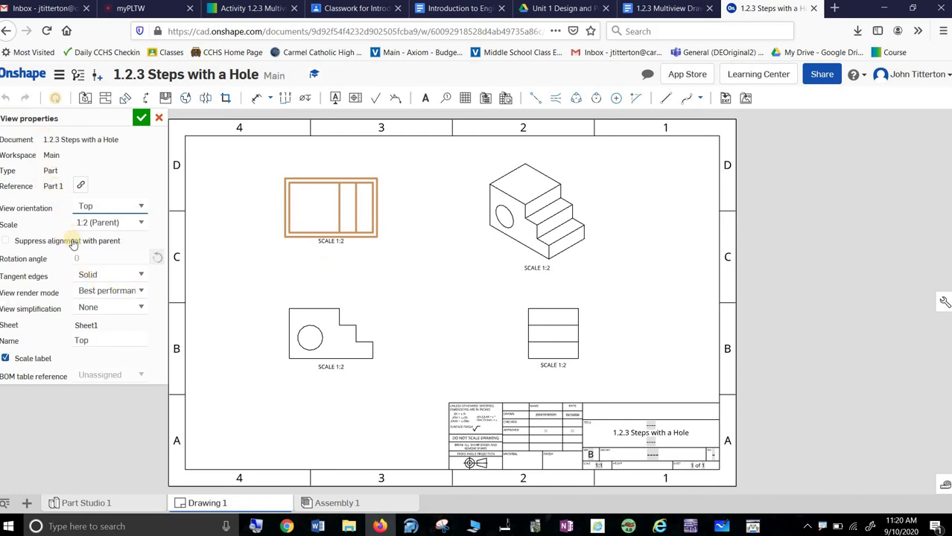
left_click(110, 308)
left_click(121, 322)
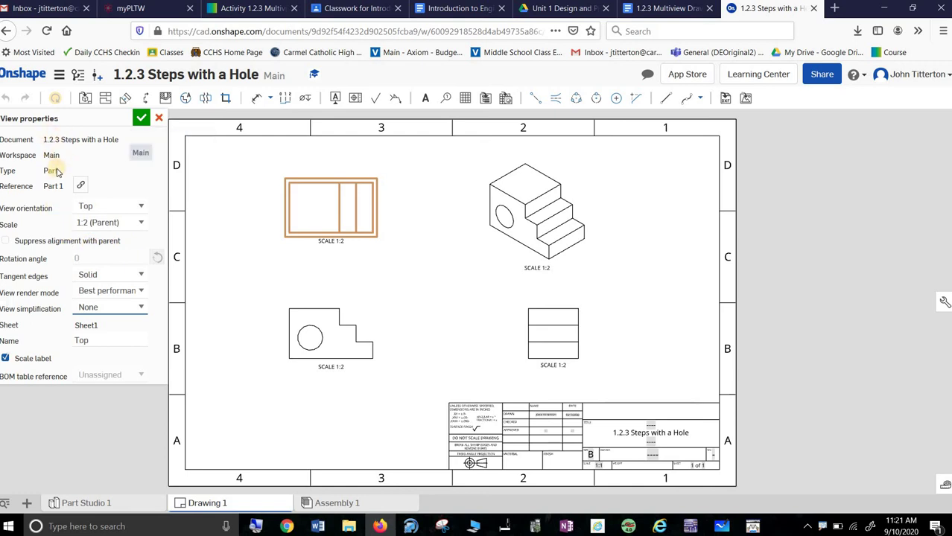
left_click(109, 242)
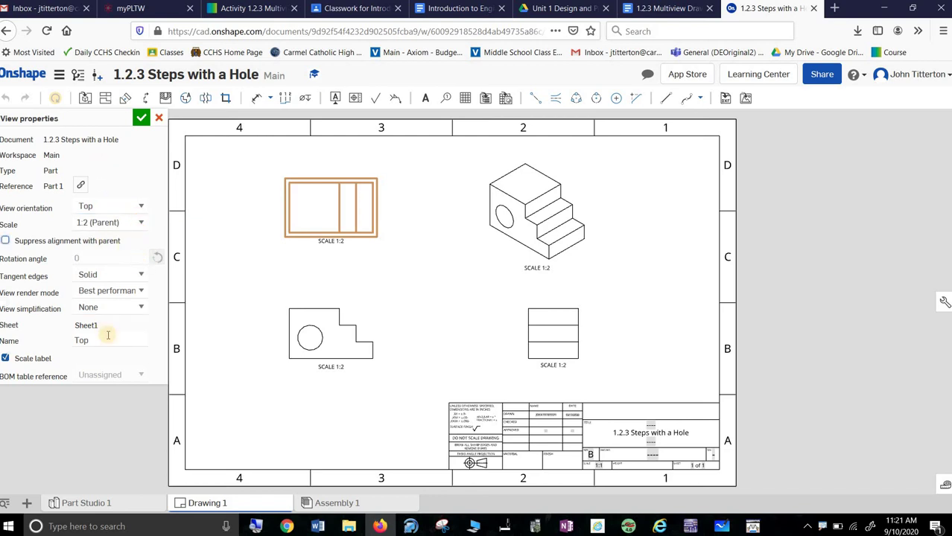
Step: Try Hidden tangent edges on the top view, and set them back to Solid
left_click(137, 275)
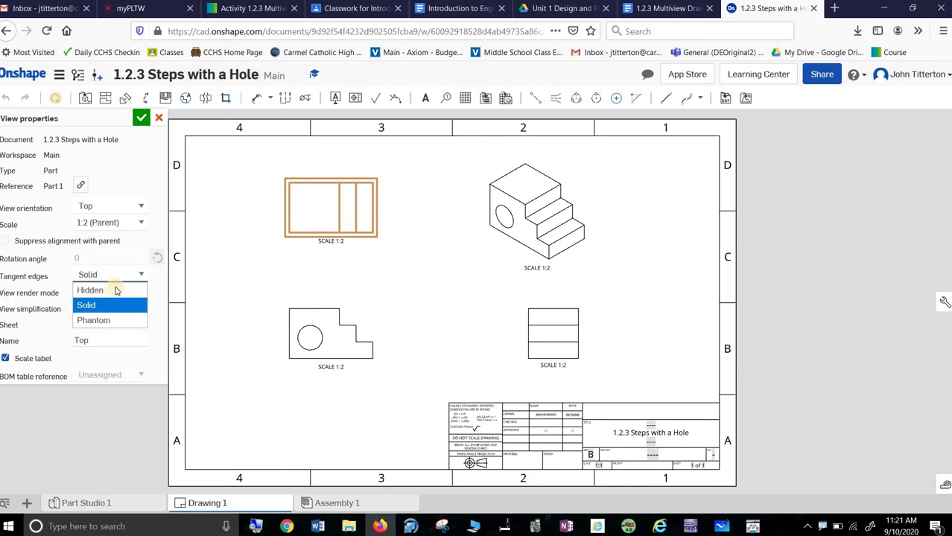
left_click(112, 291)
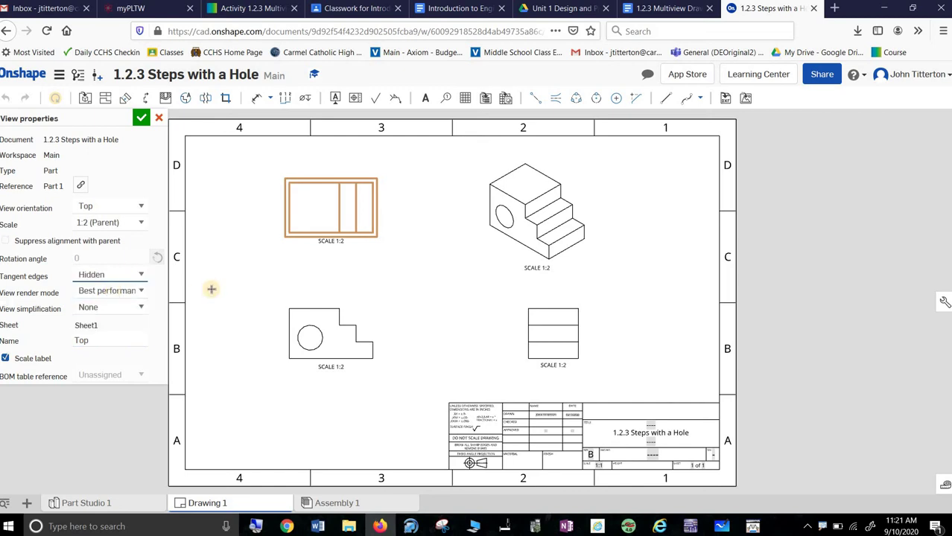
left_click(141, 120)
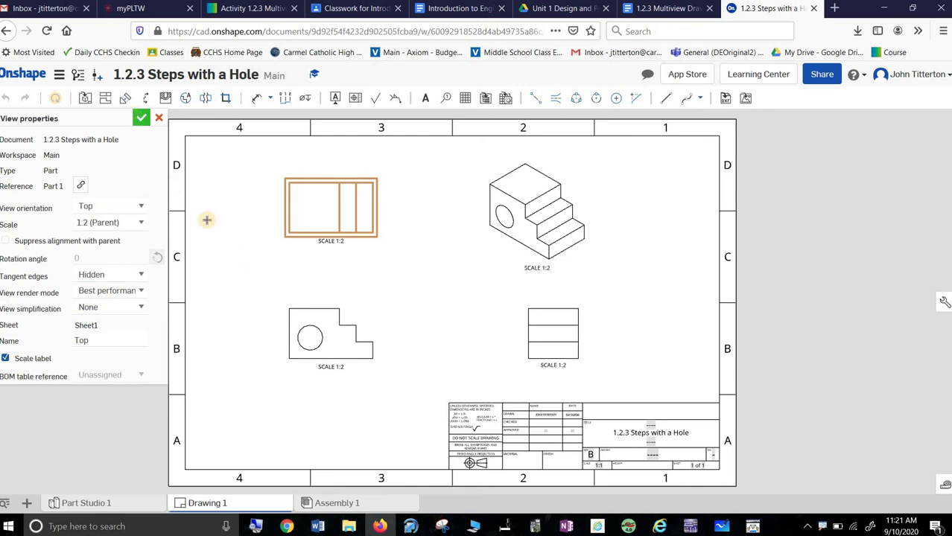
double_click(304, 212)
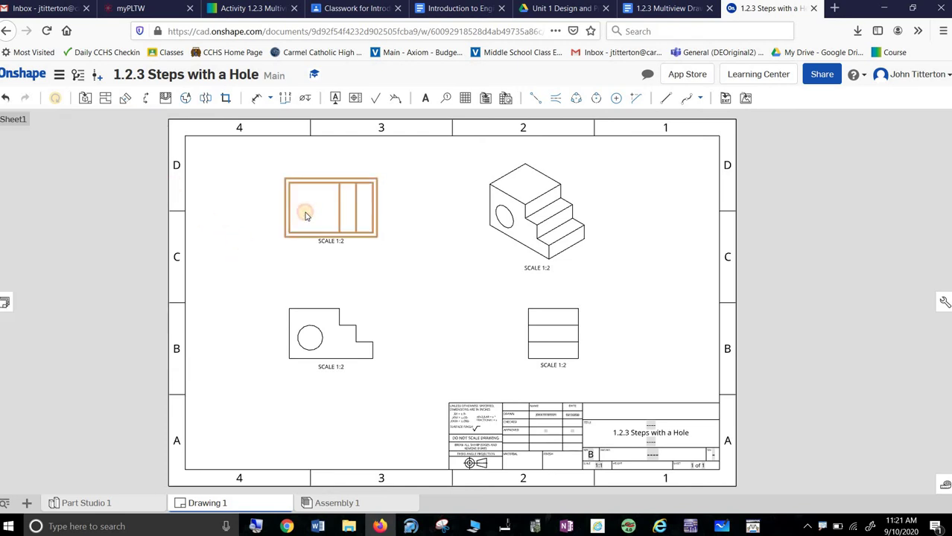
left_click(138, 275)
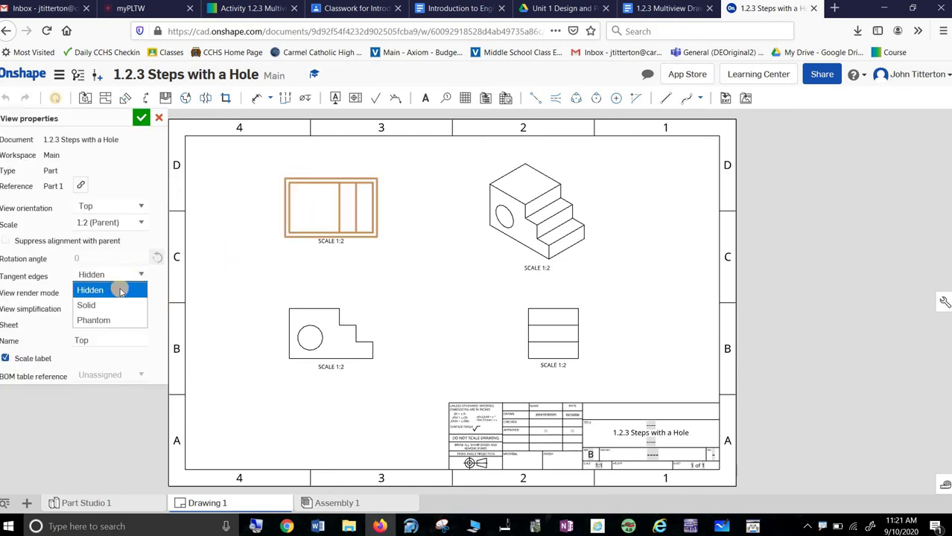
left_click(117, 308)
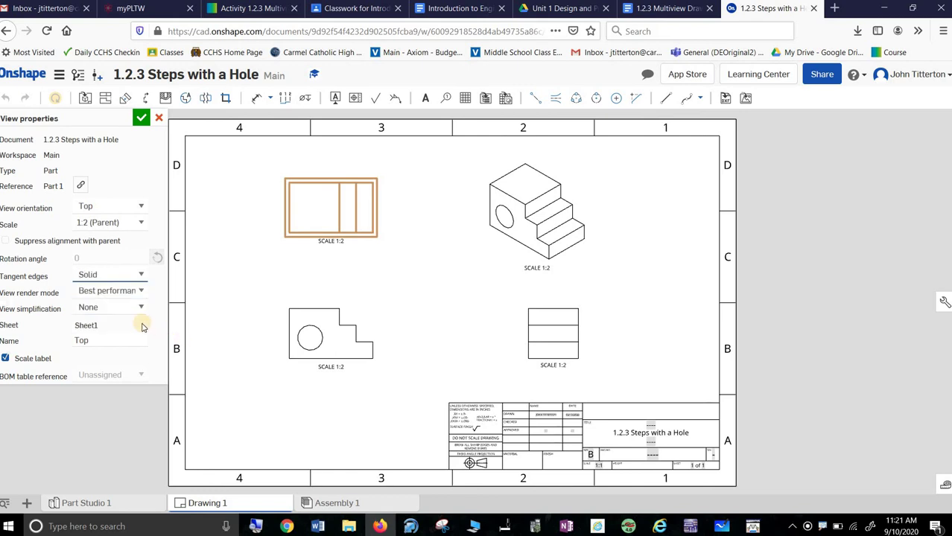
Step: Check the top view's view simplification and render mode options without changing them
left_click(140, 309)
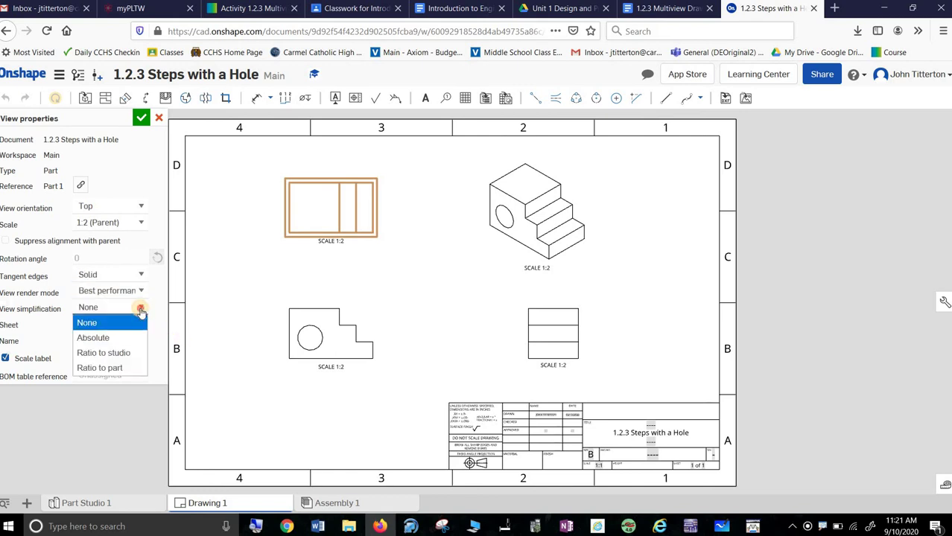
left_click(142, 309)
left_click(143, 293)
left_click(143, 304)
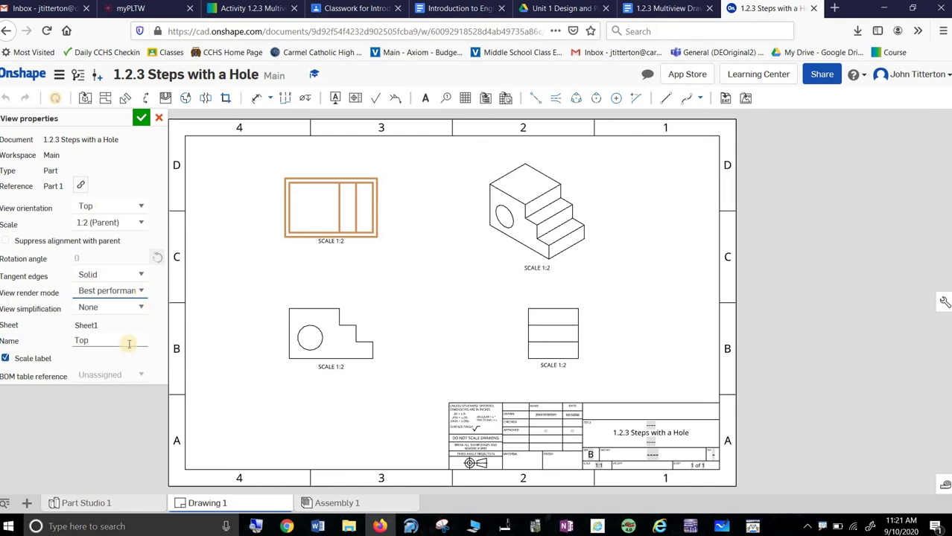
Step: Close the top view's properties without changing them, and show the hidden lines in the top view
left_click(157, 118)
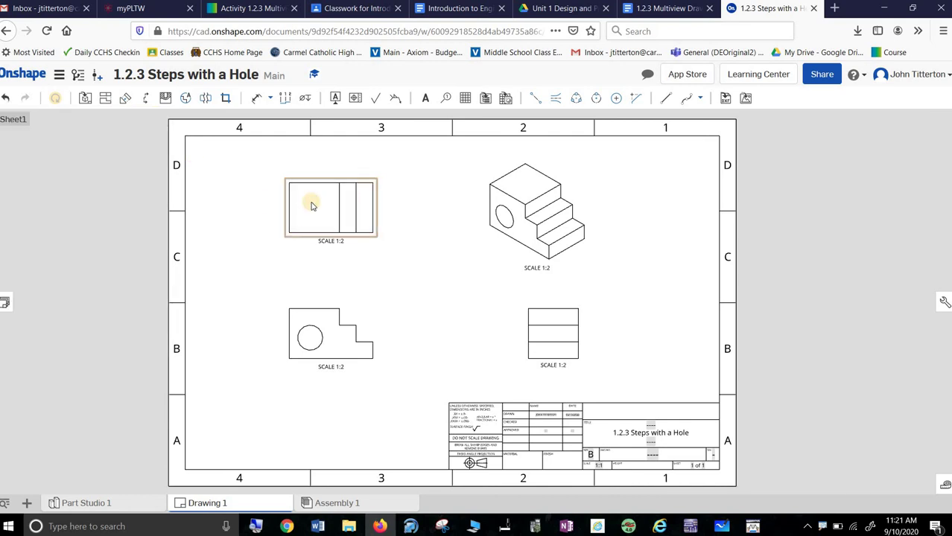
right_click(313, 184)
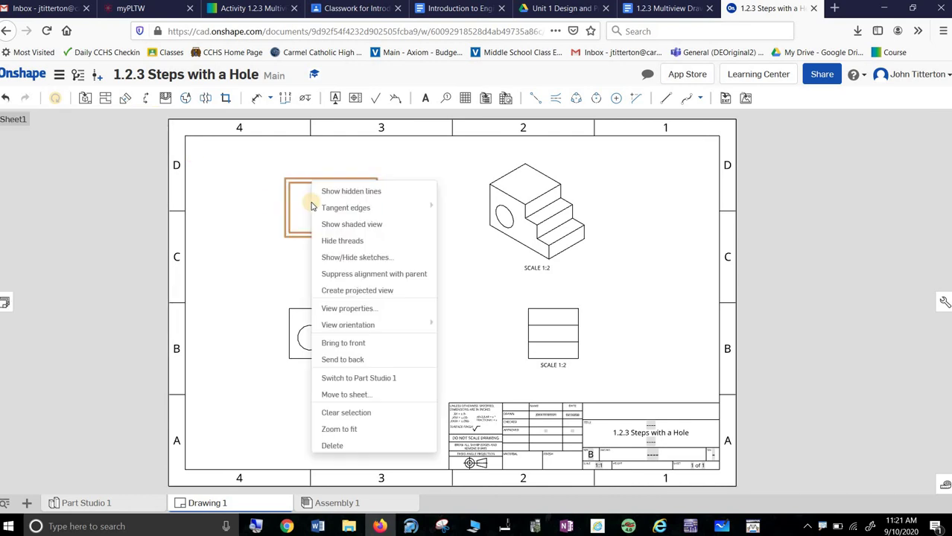
left_click(347, 192)
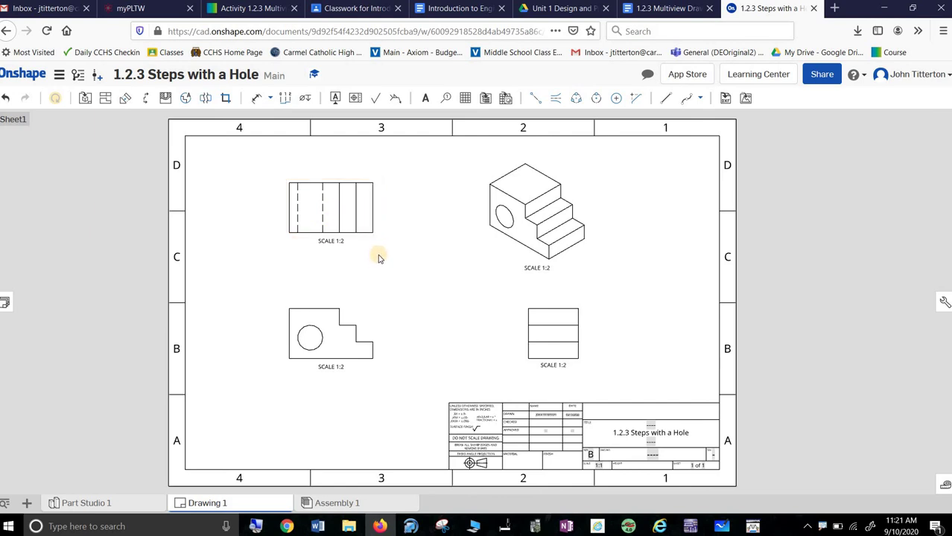
right_click(313, 211)
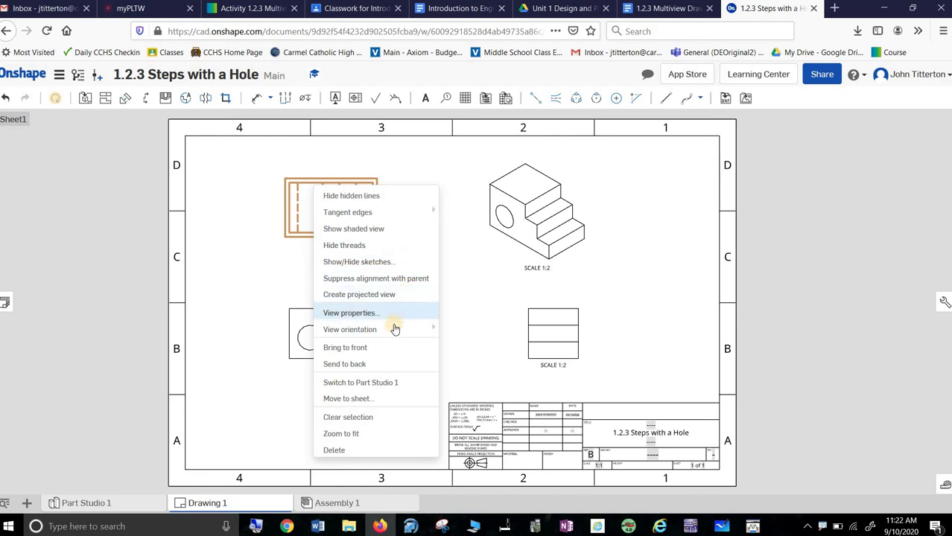
mouse_move(389, 335)
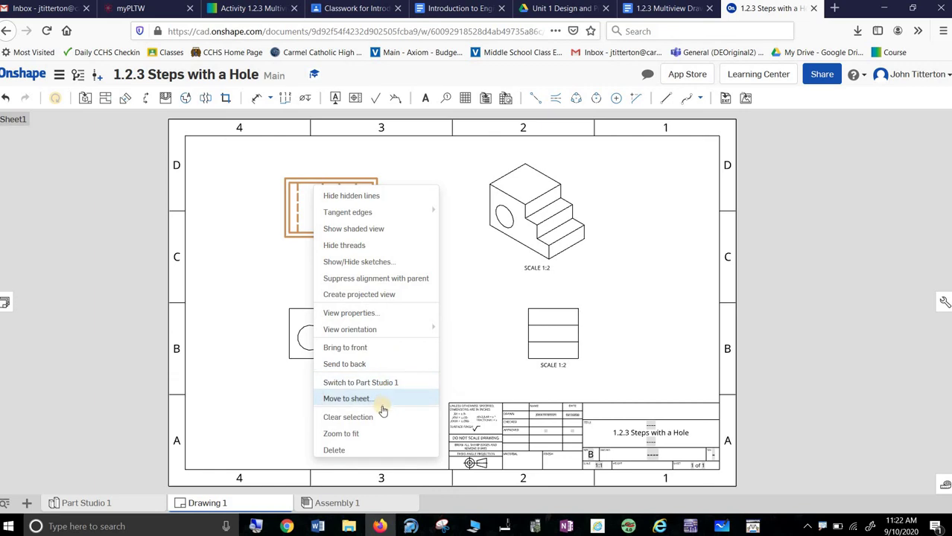
left_click(252, 263)
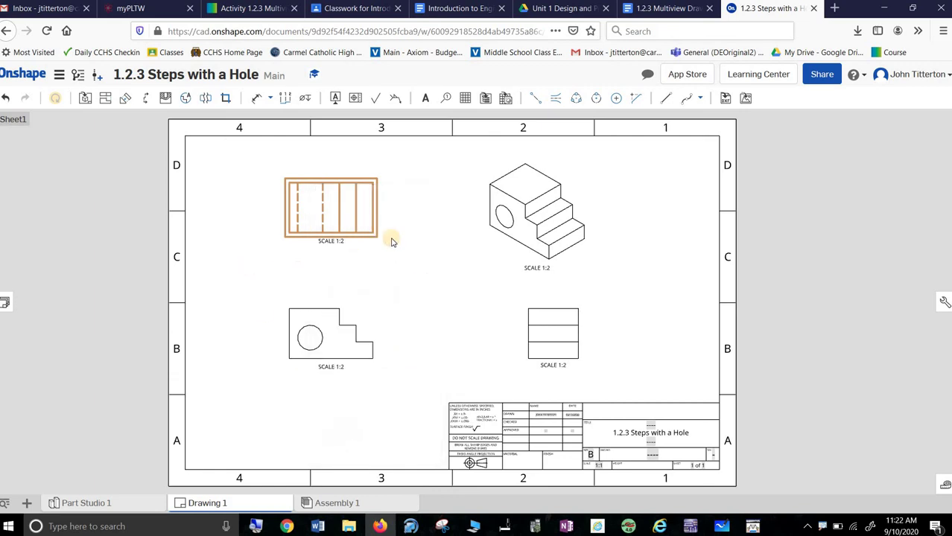
Step: Add an edge-to-edge centerline midway between the hole's two hidden lines in the top view
left_click(554, 100)
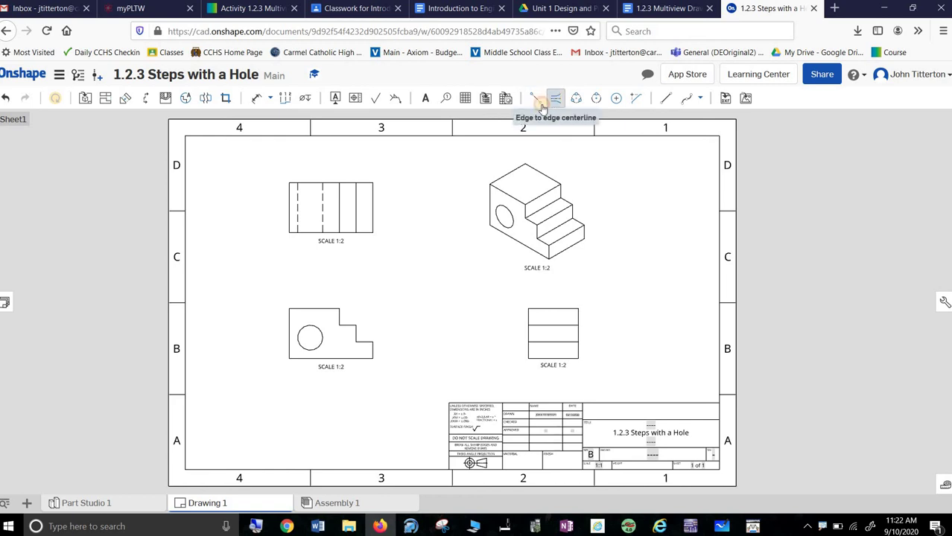
left_click(322, 203)
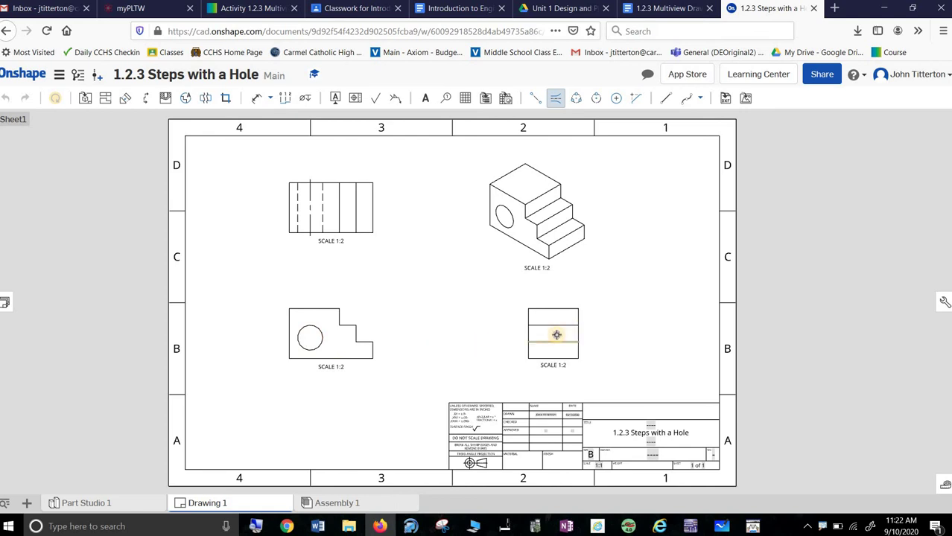
Step: Place a circle centermark at the center of the hole in the front view
left_click(535, 100)
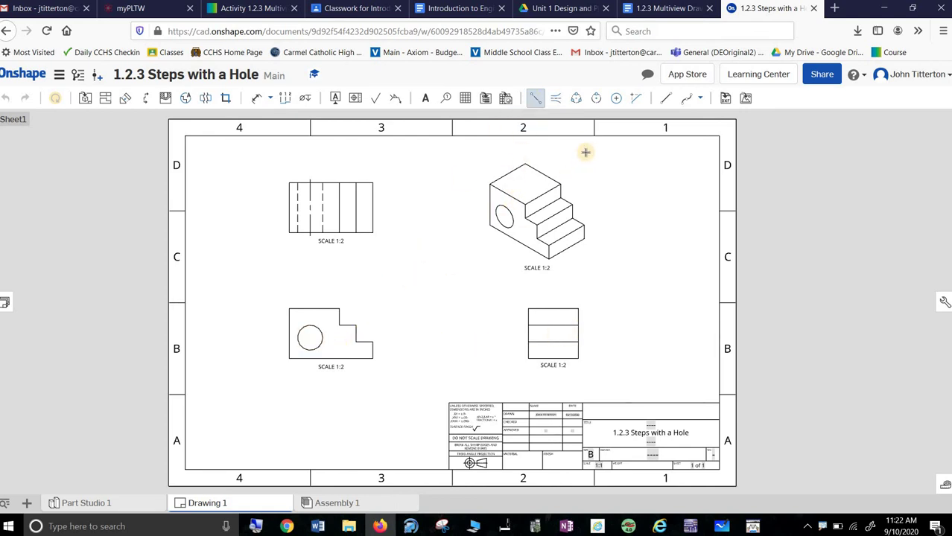
left_click(616, 99)
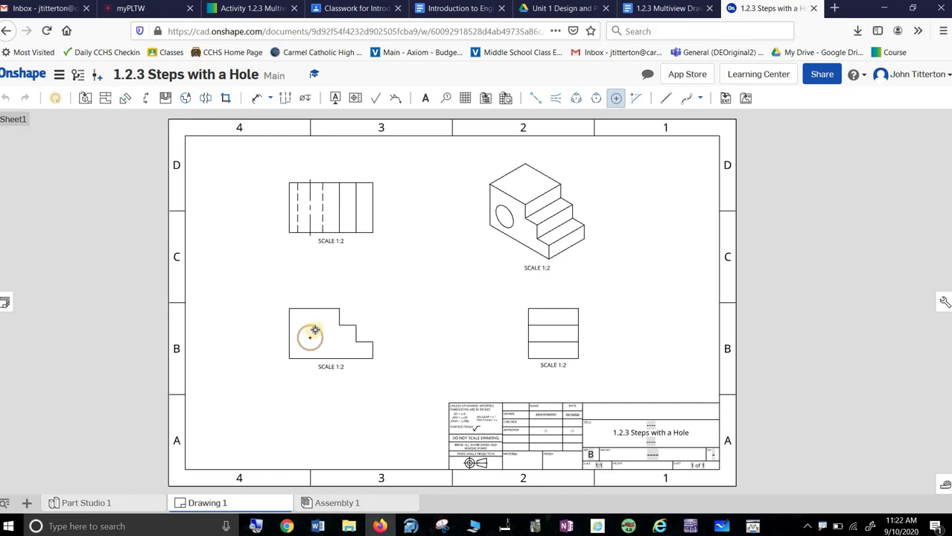
scroll(315, 330, "up", 10)
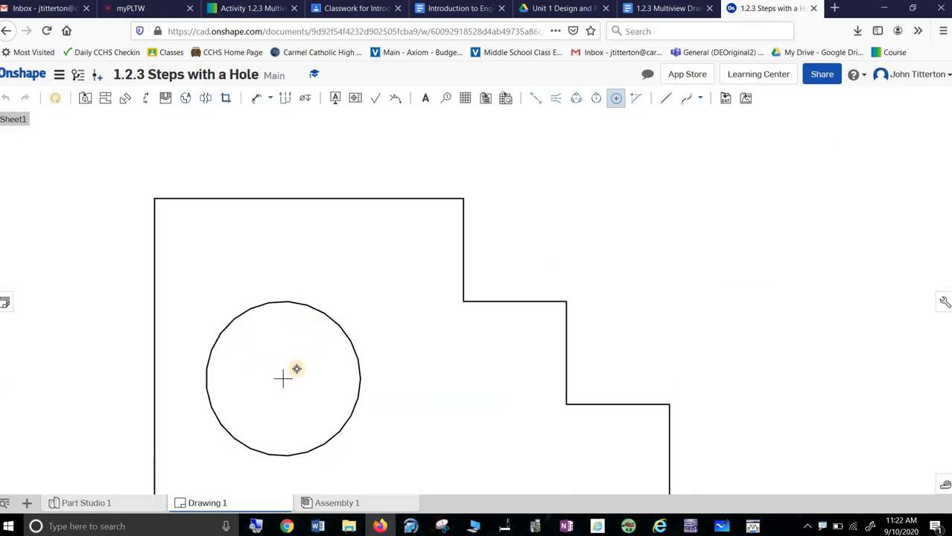
middle_click_drag(319, 312, 334, 270)
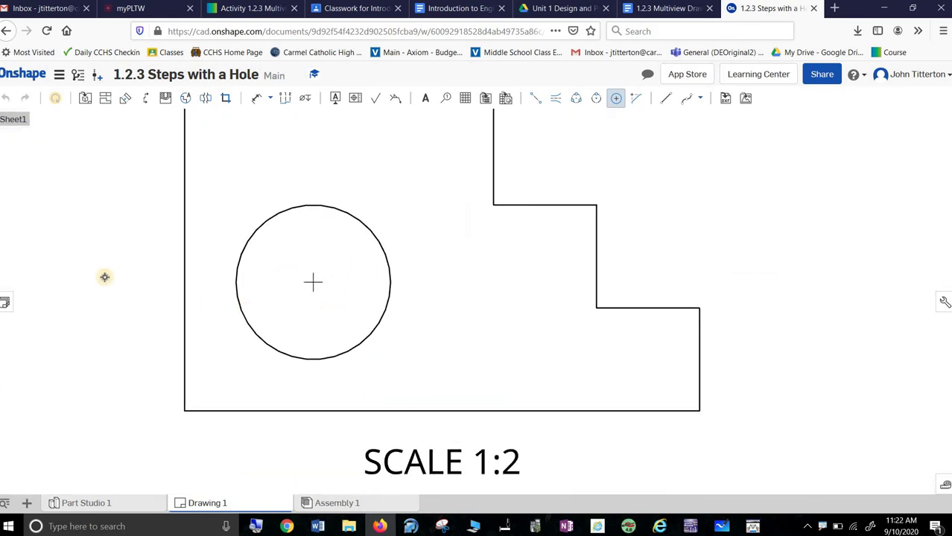
left_click(617, 98)
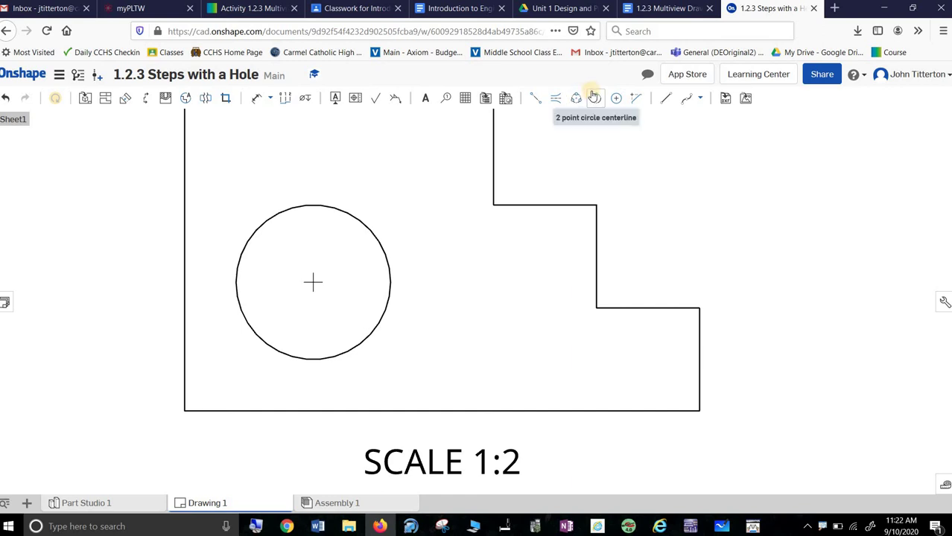
left_click(313, 283)
left_click(391, 281)
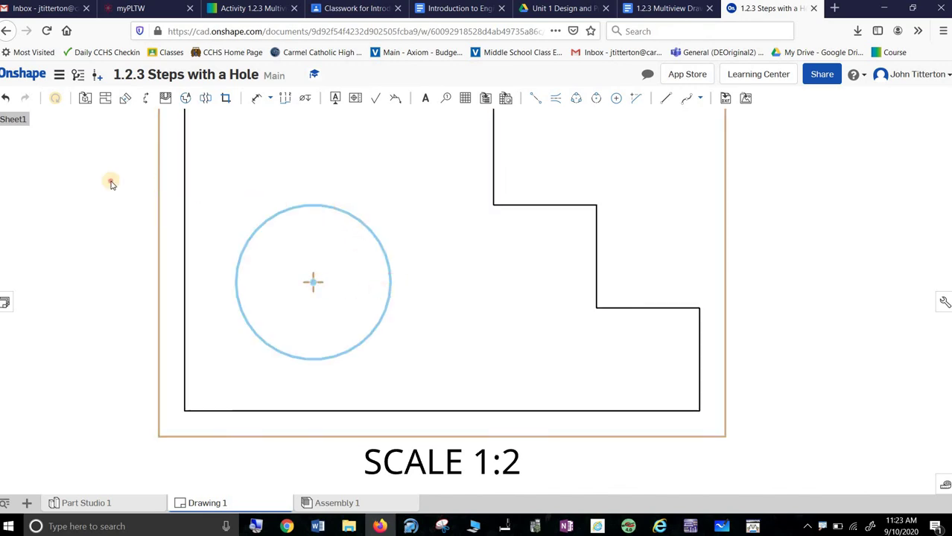
key("Escape")
Step: Draw vertical and horizontal point-to-point centerlines across the hole in the front view, joining its opposite quadrant points
left_click(535, 98)
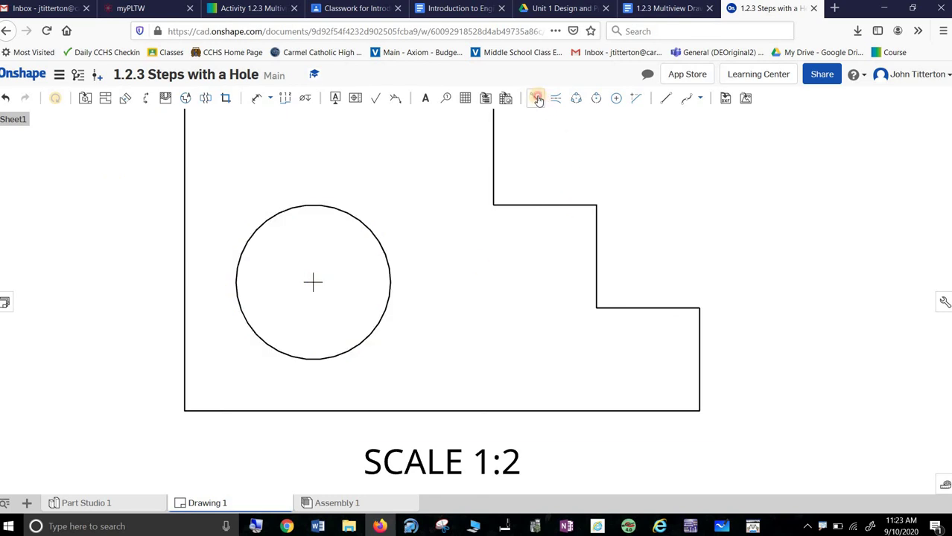
left_click(313, 206)
left_click(314, 360)
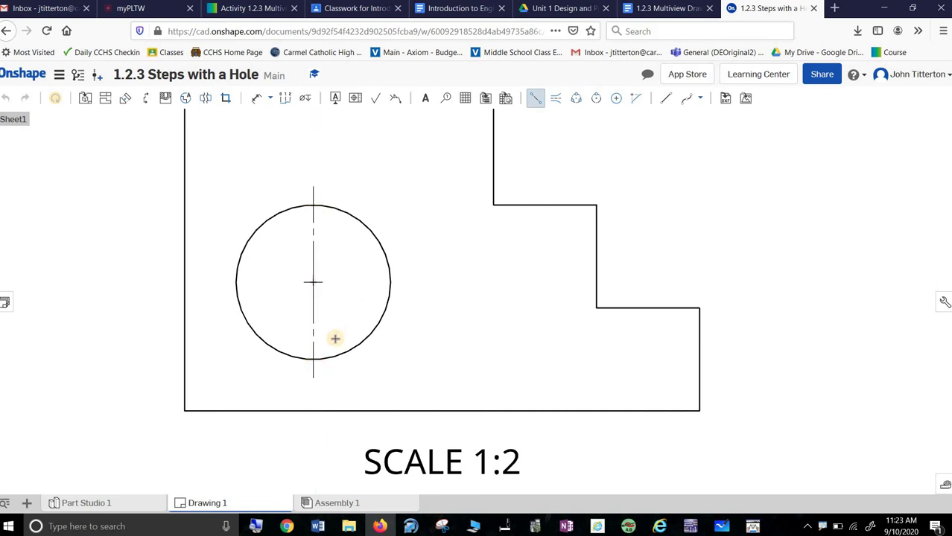
left_click(235, 280)
left_click(389, 283)
Step: Leave the centerline command and show the hidden lines in the right side view
scroll(447, 337, "down", 1)
scroll(467, 341, "down", 3)
middle_click_drag(629, 324, 476, 346)
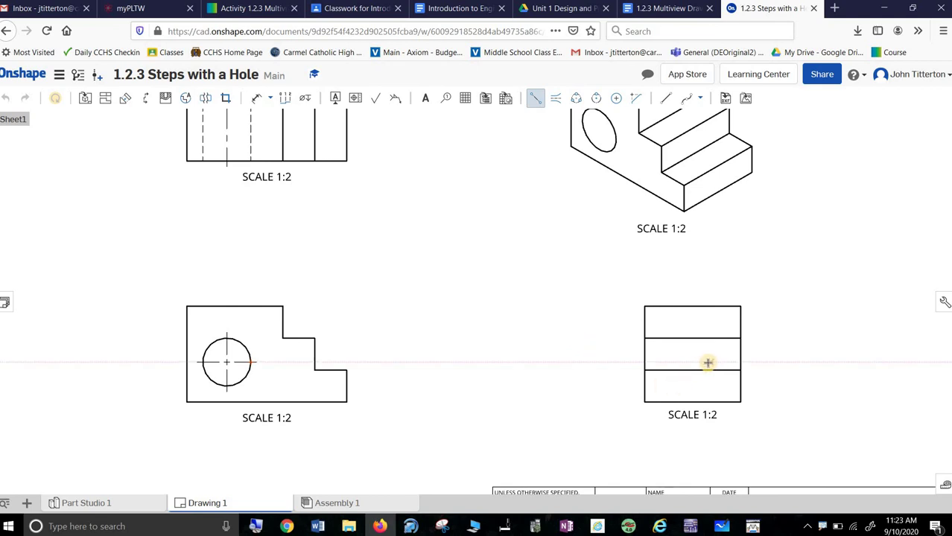
scroll(707, 363, "up", 2)
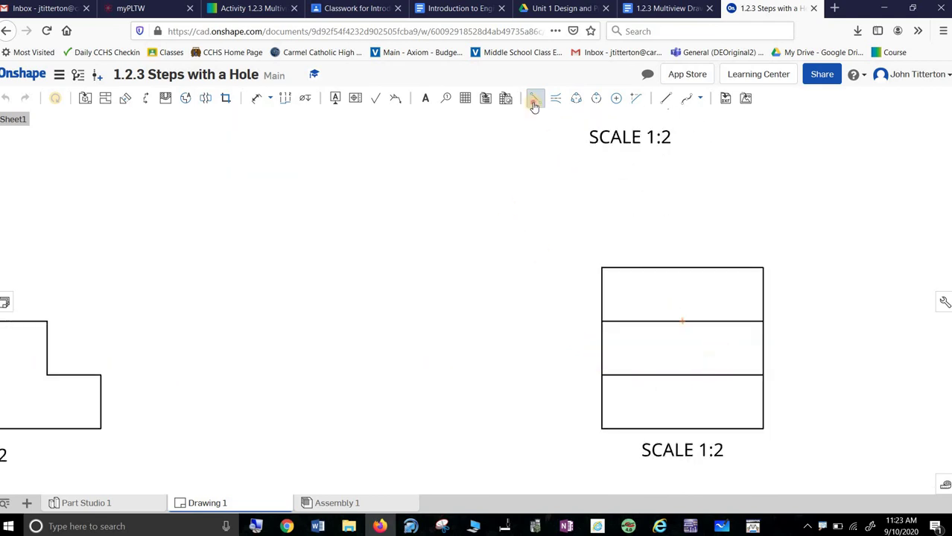
left_click(682, 300)
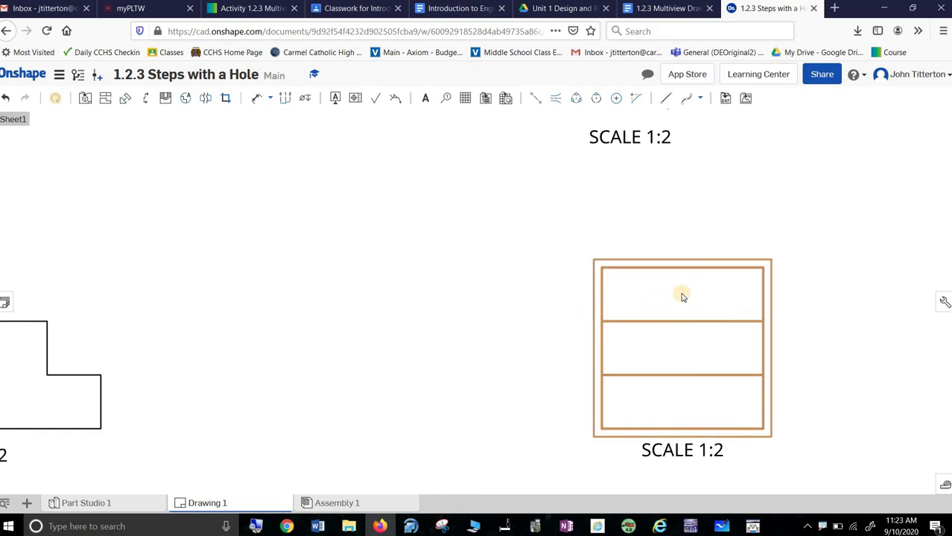
right_click(682, 296)
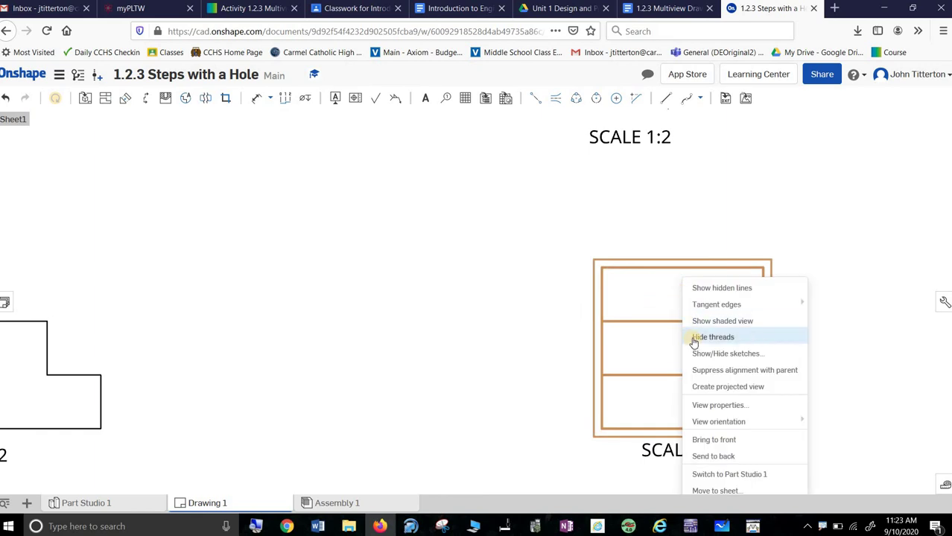
mouse_move(708, 428)
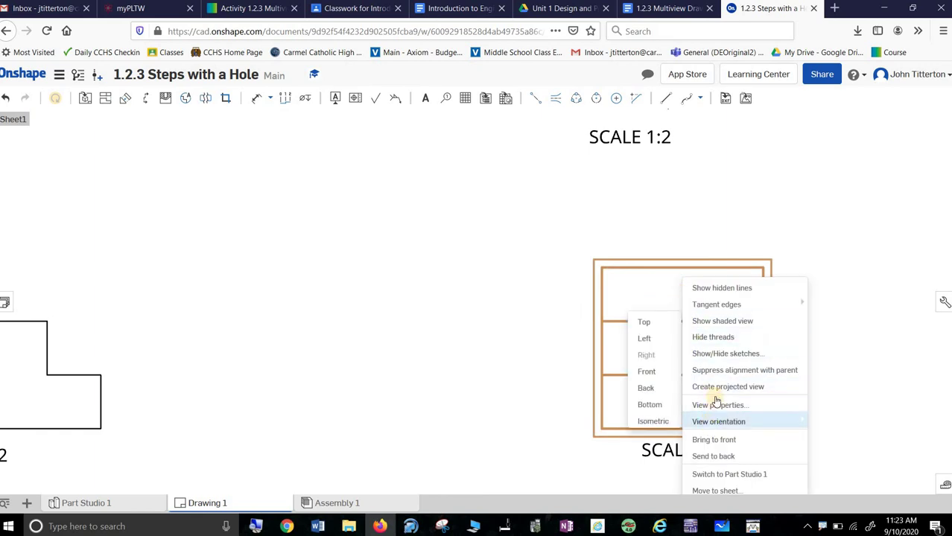
left_click(721, 290)
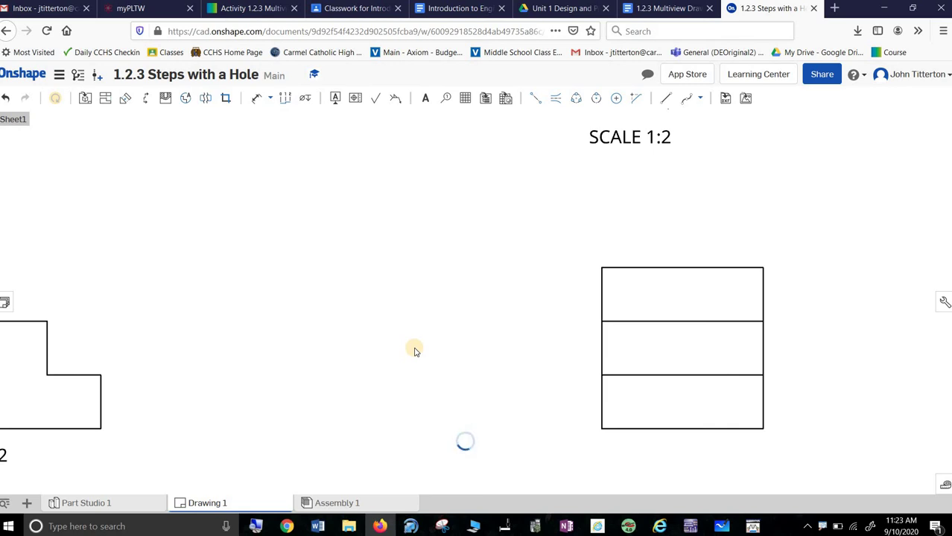
scroll(296, 319, "down", 5)
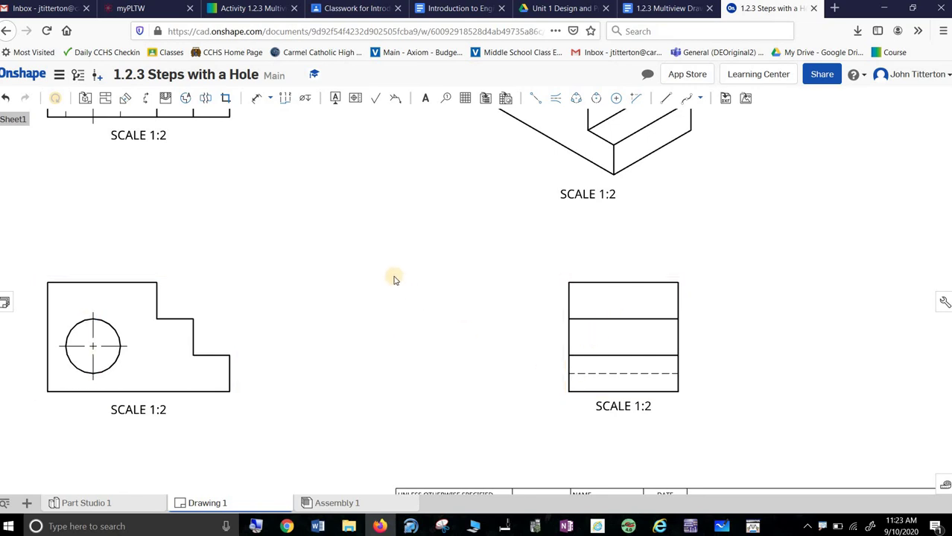
scroll(392, 272, "down", 3)
mouse_move(379, 256)
middle_mouse_down()
mouse_move(432, 299)
mouse_move(431, 311)
middle_mouse_up()
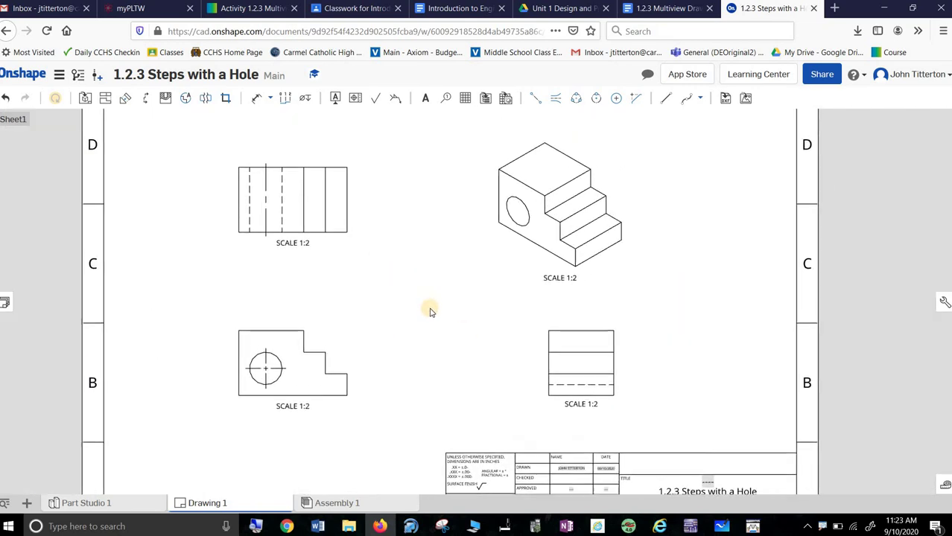
scroll(422, 323, "down", 2)
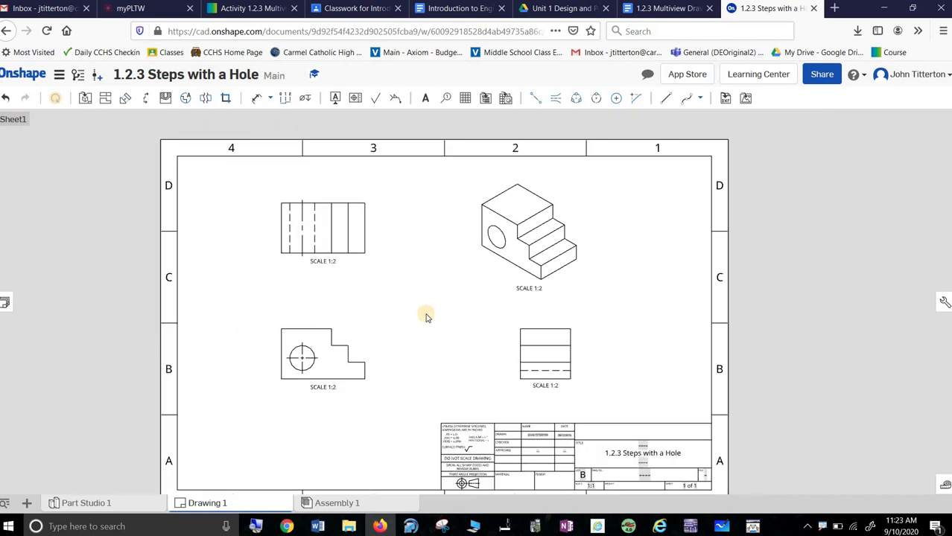
scroll(470, 292, "down", 2)
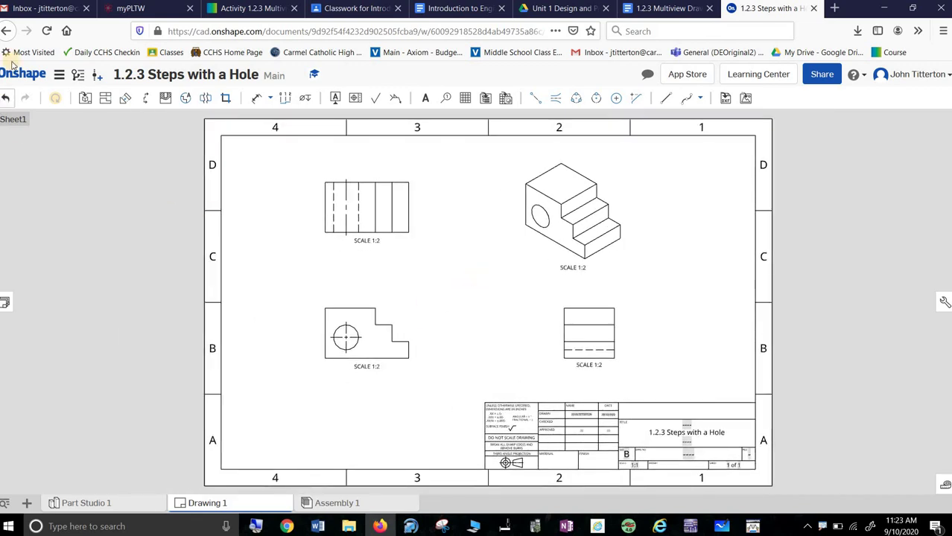